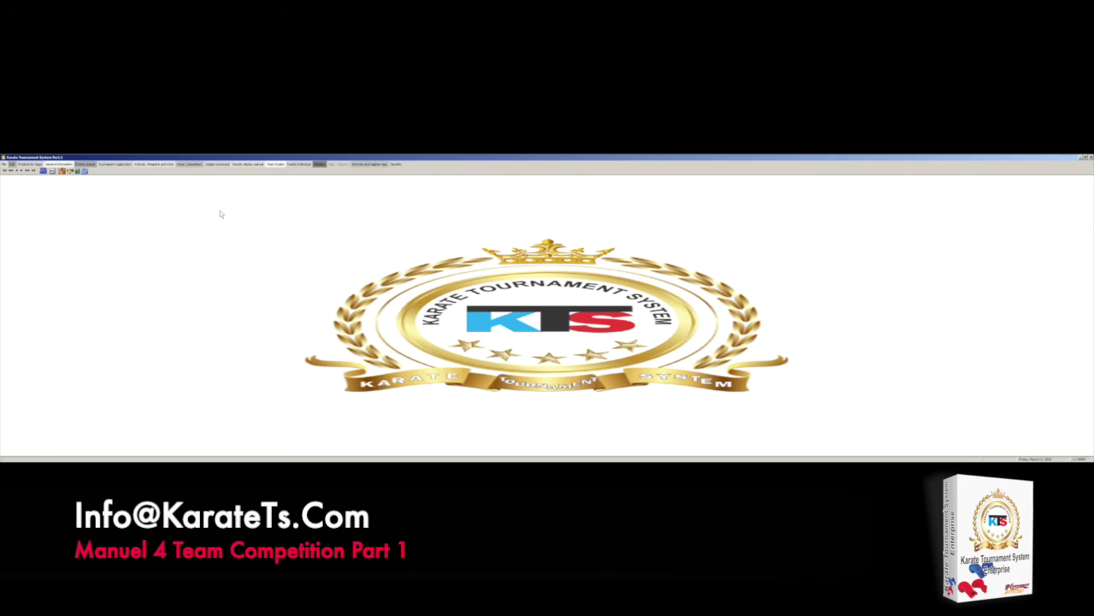
Step: Examine the team registrations list and the blank new-team form, closing both without adding a team
left_click(273, 165)
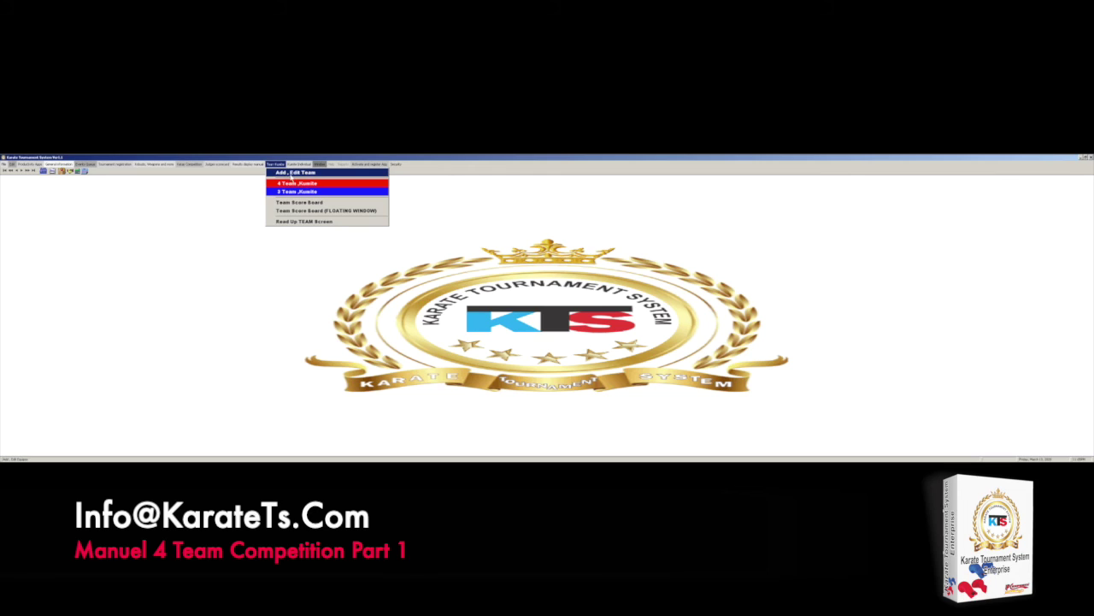
left_click(287, 176)
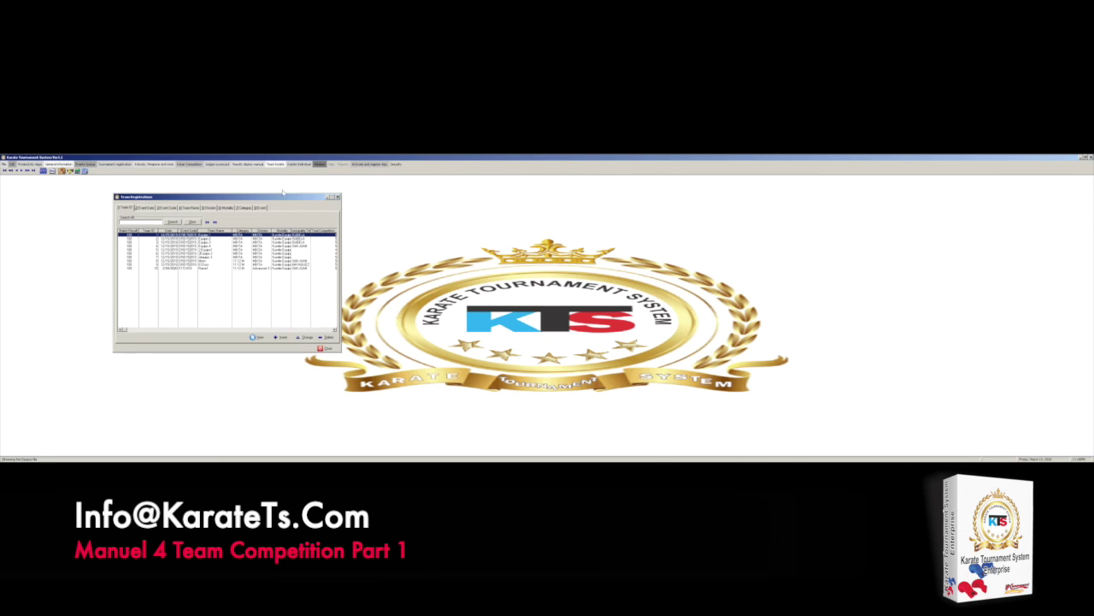
left_click(282, 338)
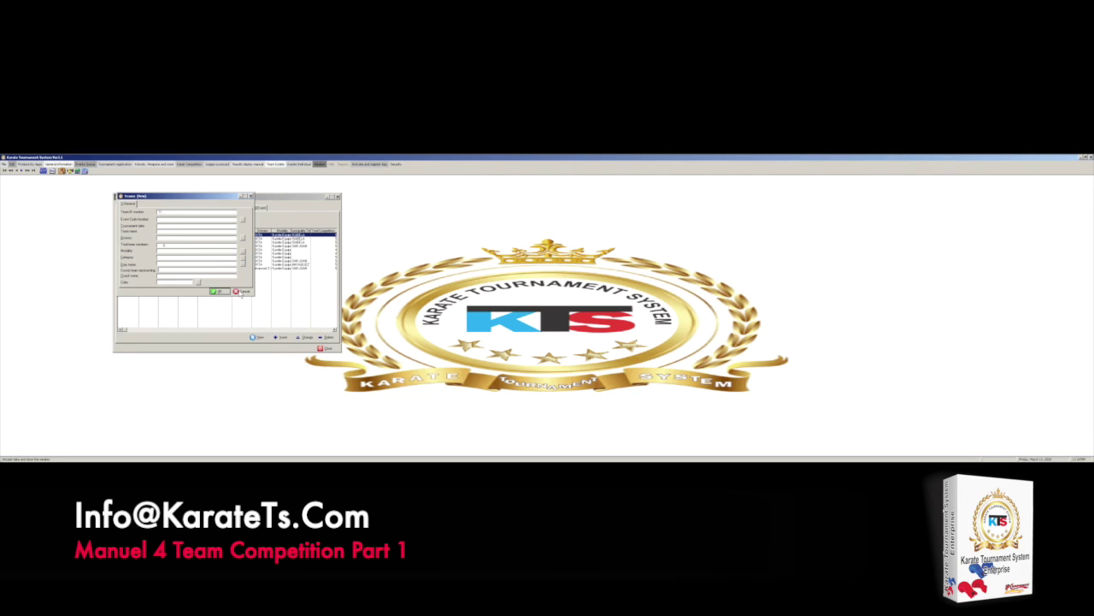
left_click(242, 292)
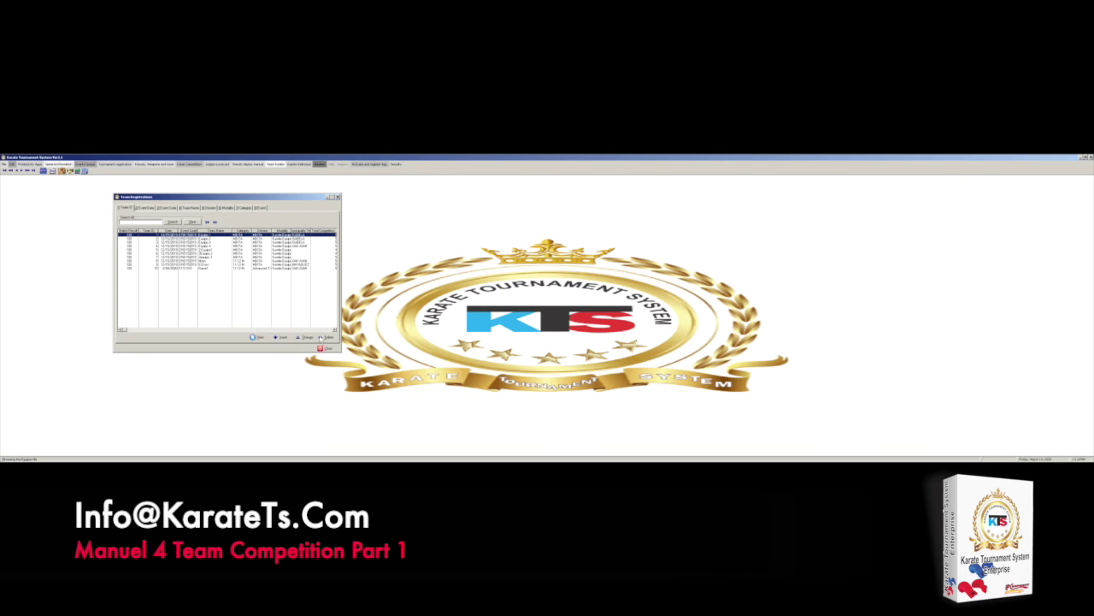
left_click(328, 349)
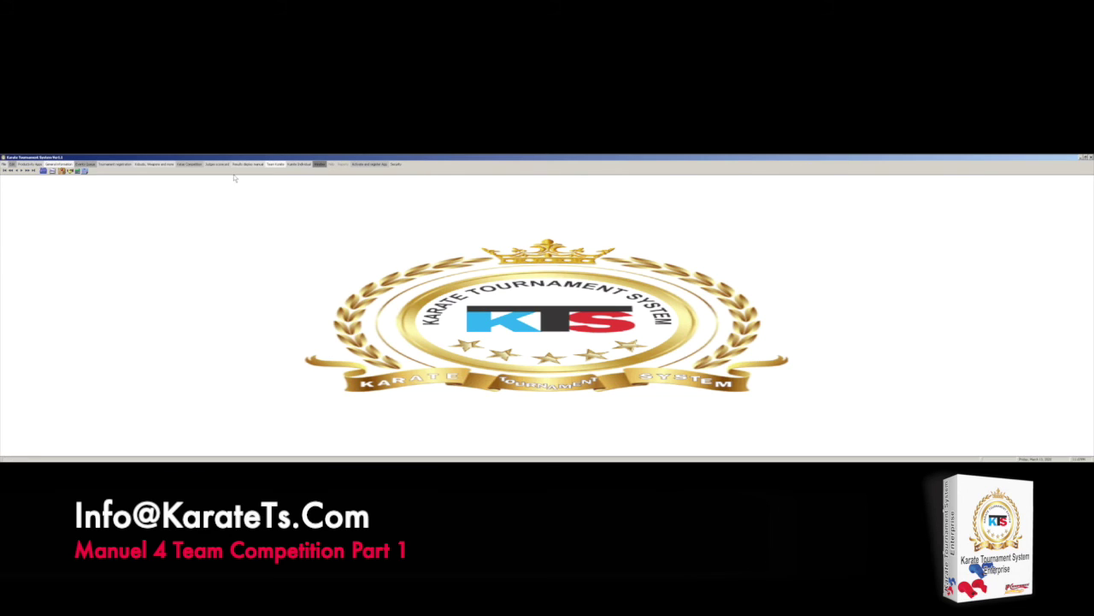
Step: Open the four-team kumite competition list and start a new competition record
left_click(301, 164)
mouse_move(319, 165)
mouse_move(275, 164)
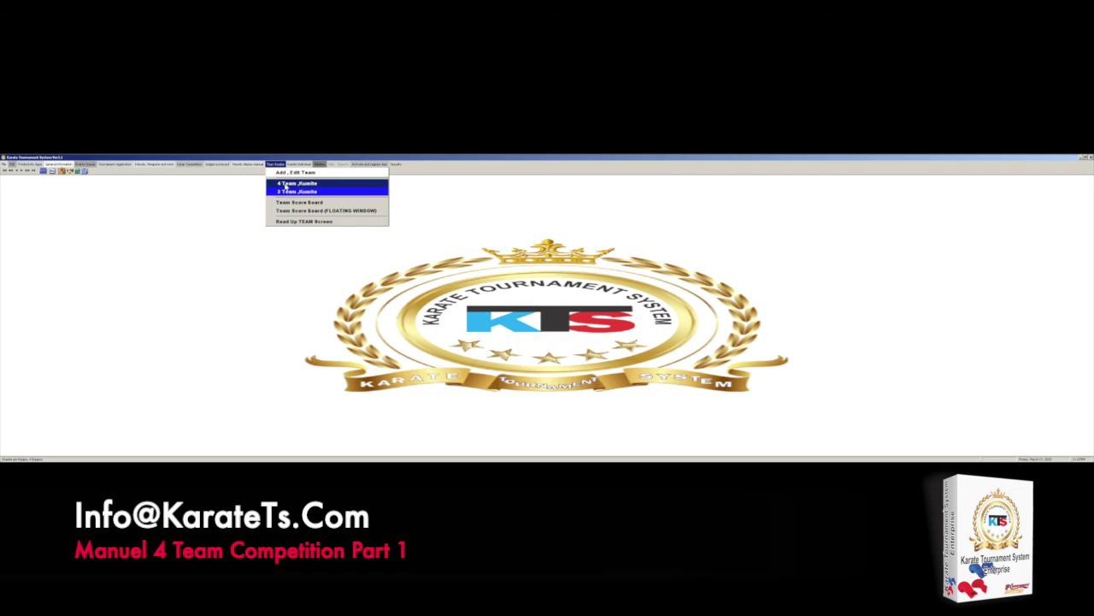
left_click(286, 185)
left_click_drag(249, 193, 196, 184)
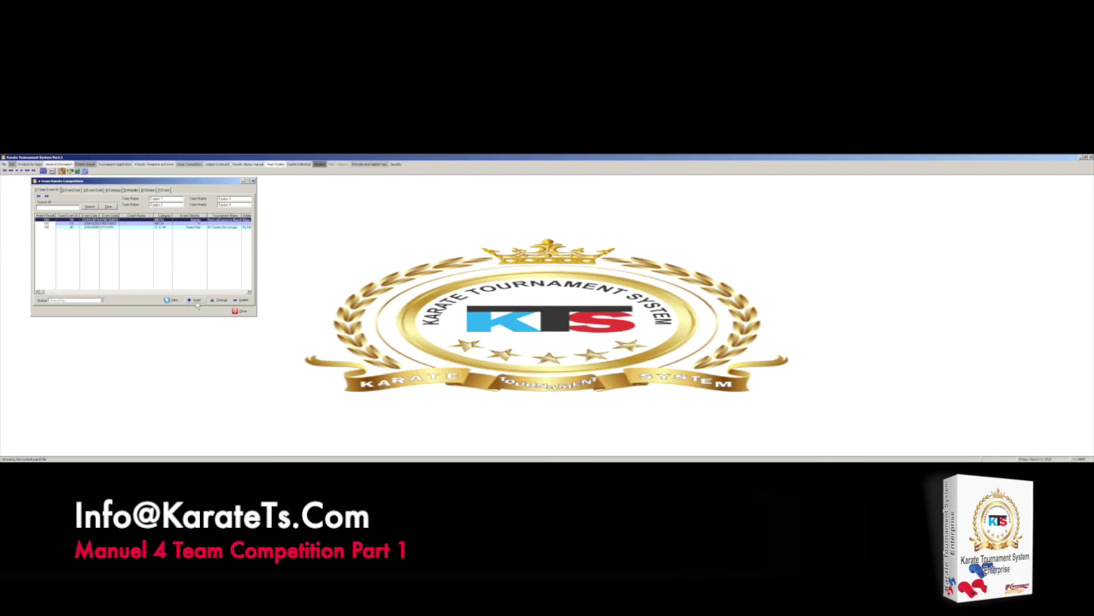
left_click(196, 300)
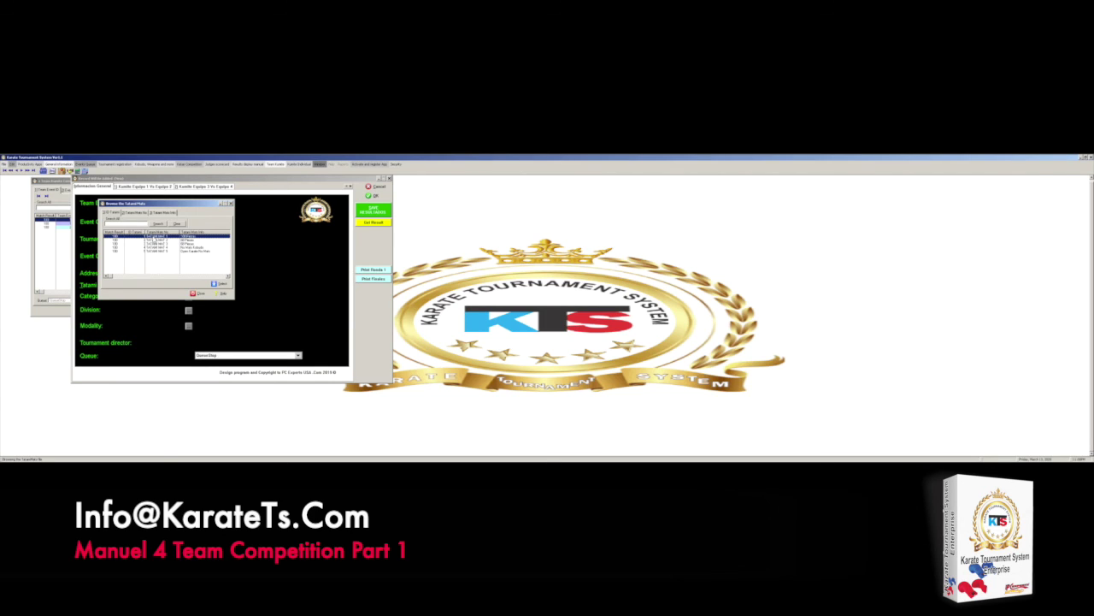
Step: Assign TATAMI MAT 1 and the tournament with event code KTS1010 to the new competition record
double_click(154, 236)
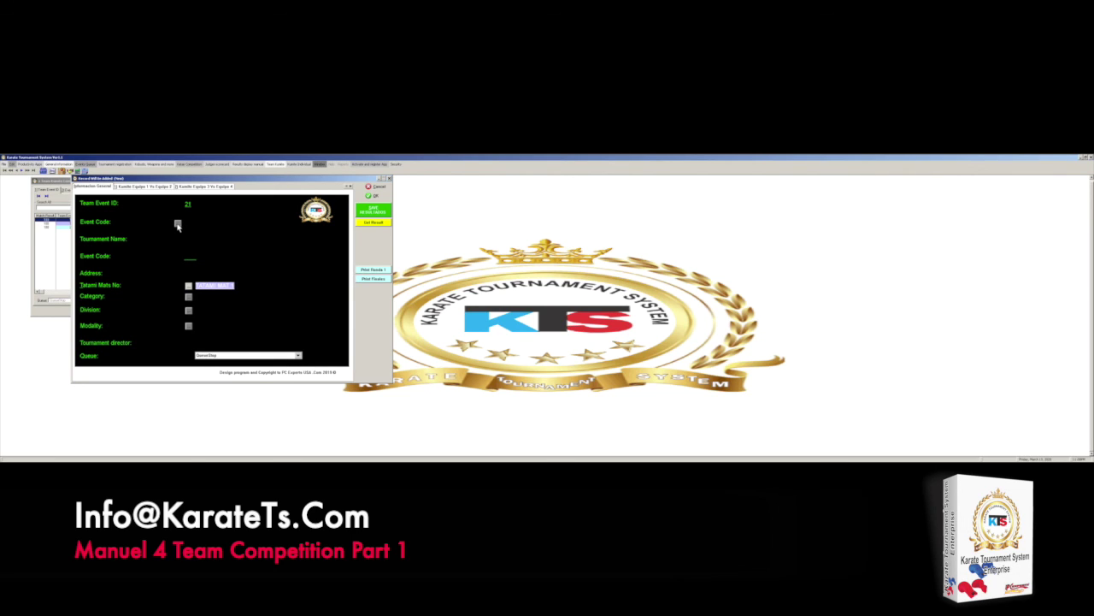
left_click(178, 224)
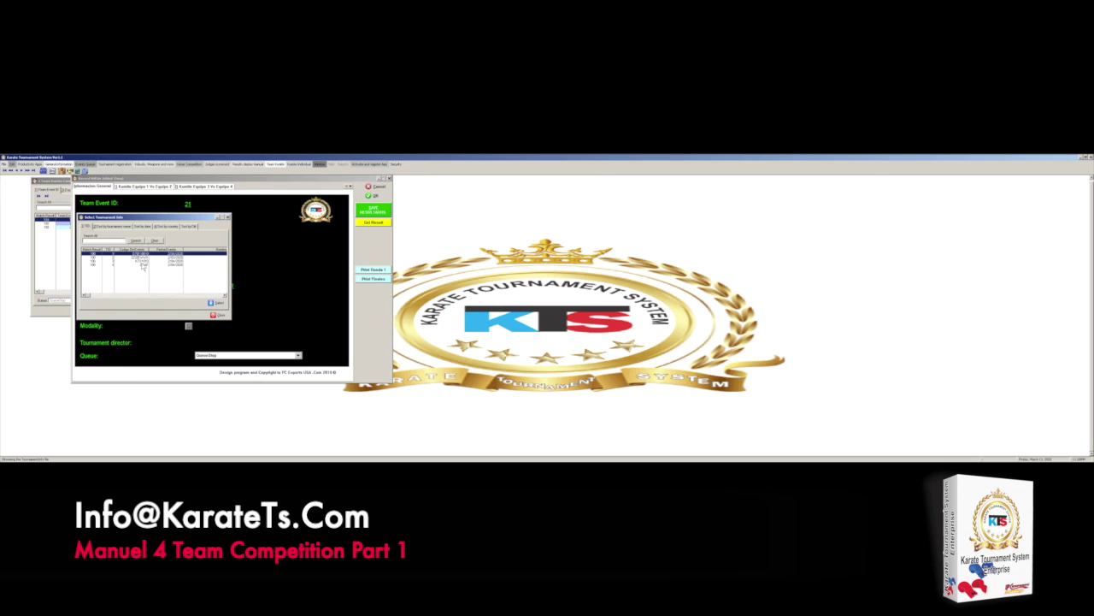
double_click(142, 264)
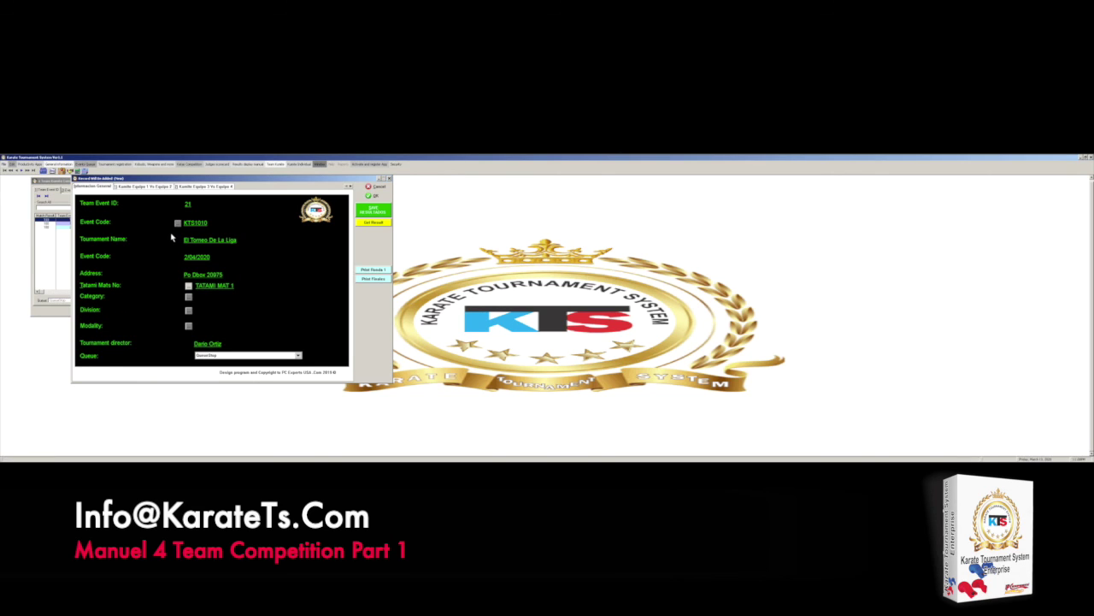
Step: Set the competition's category to 11-12 M and its division to Advanced 3 Years & U
left_click(189, 297)
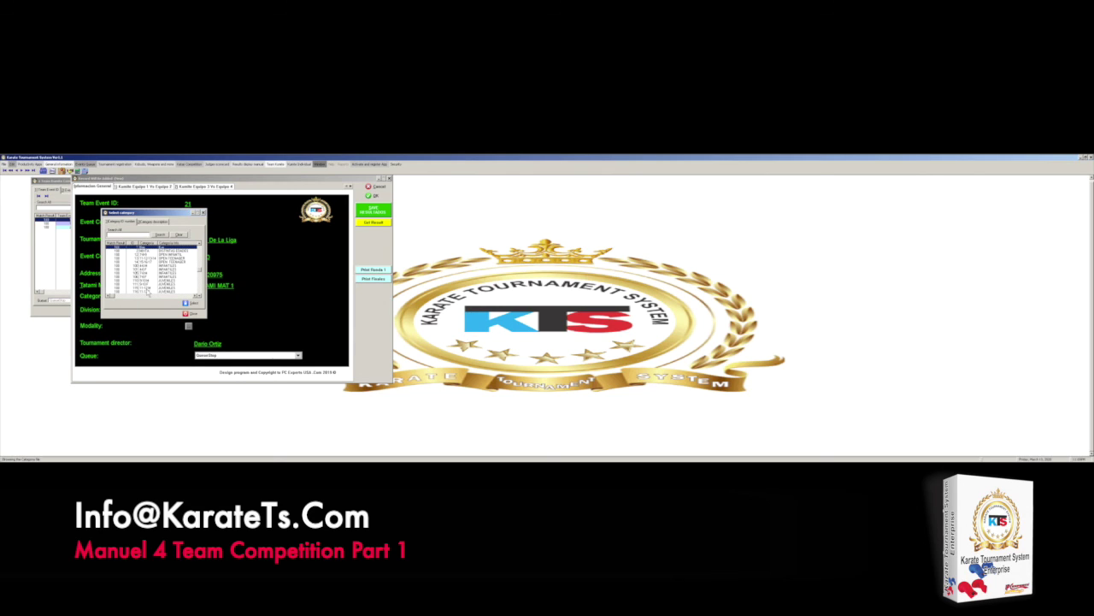
double_click(148, 292)
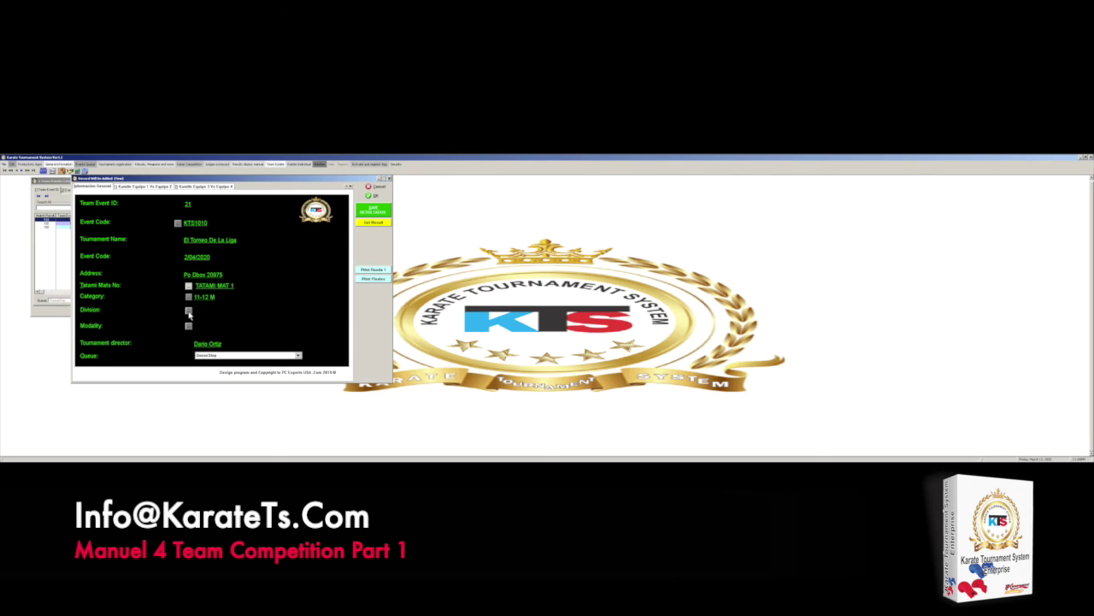
left_click(188, 311)
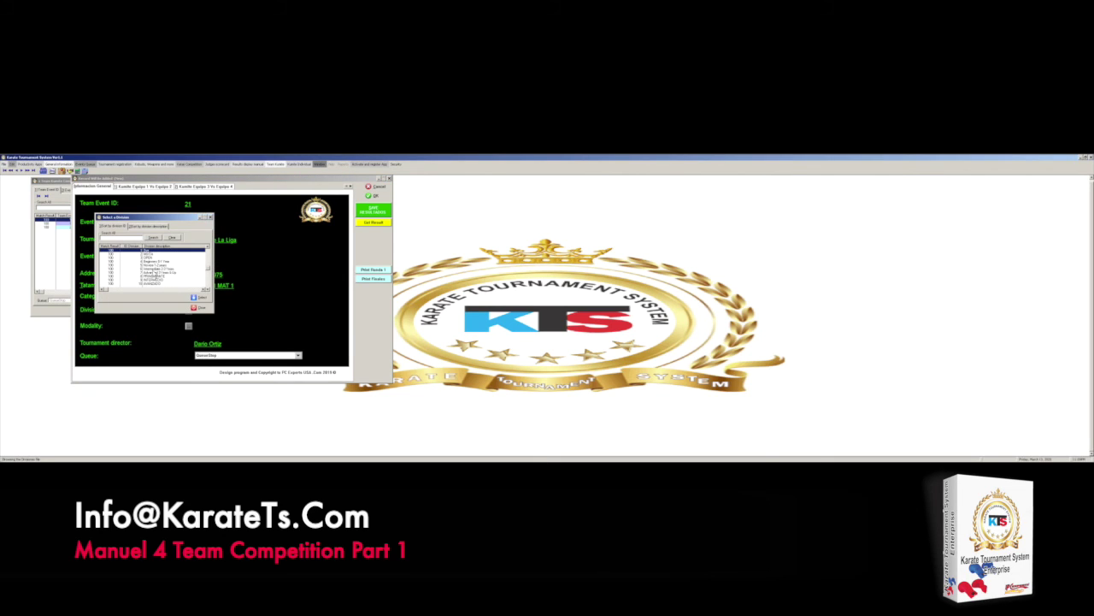
left_click(155, 282)
key("Down")
key("Up")
key("Up")
key("Up")
key("Up")
key("Up")
key("Up")
key("Up")
key("Up")
key("Up")
key("Up")
key("Up")
key("Up")
left_click(149, 271)
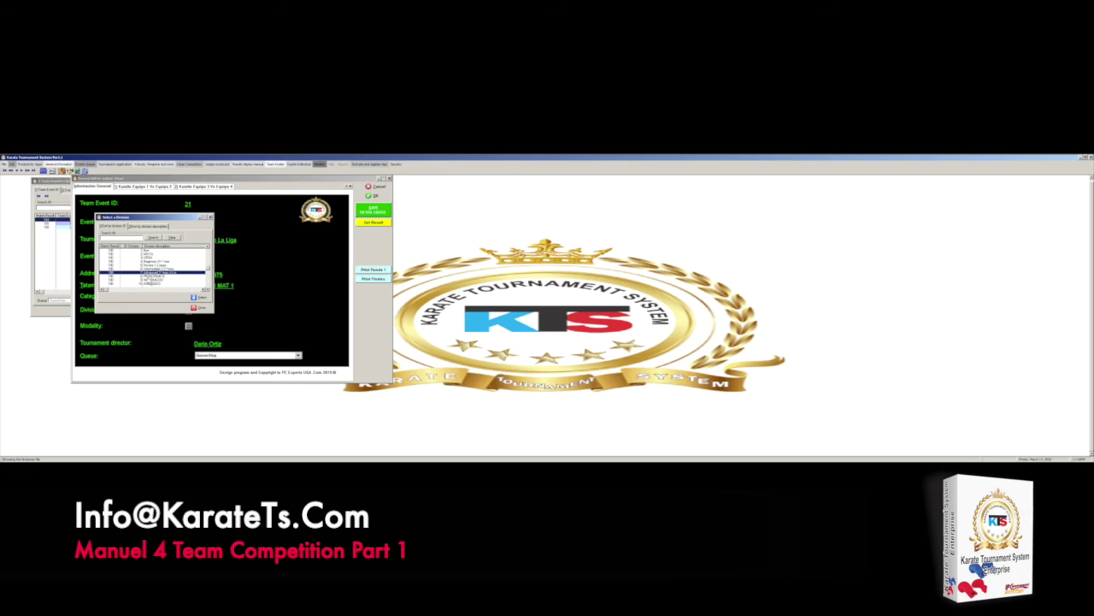
left_click(194, 297)
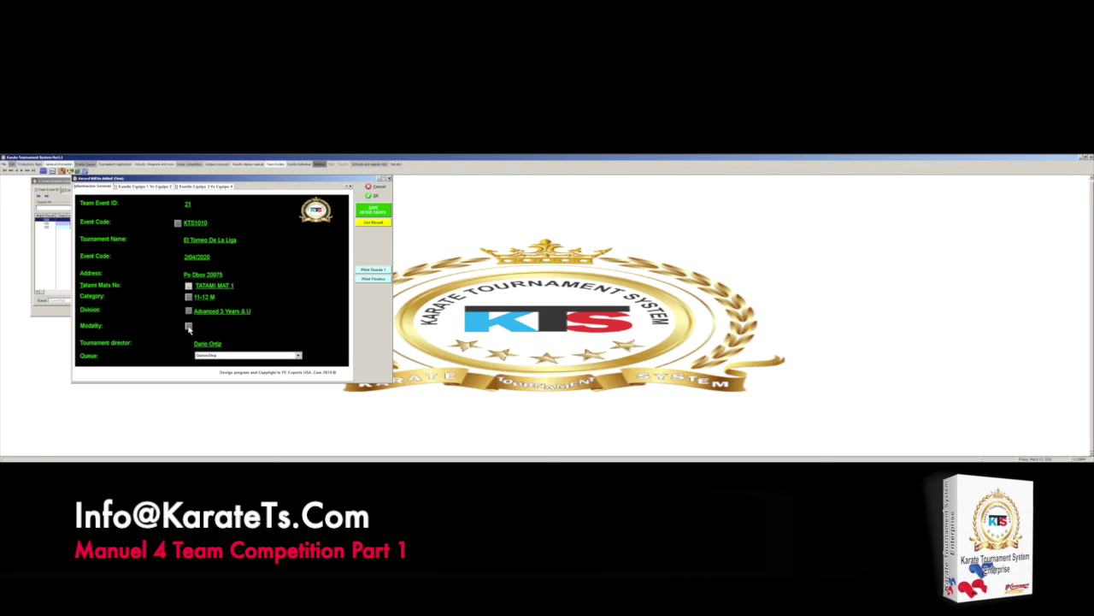
Step: Set the competition's modality to Kumite Equipo 4 and save the record
left_click(189, 326)
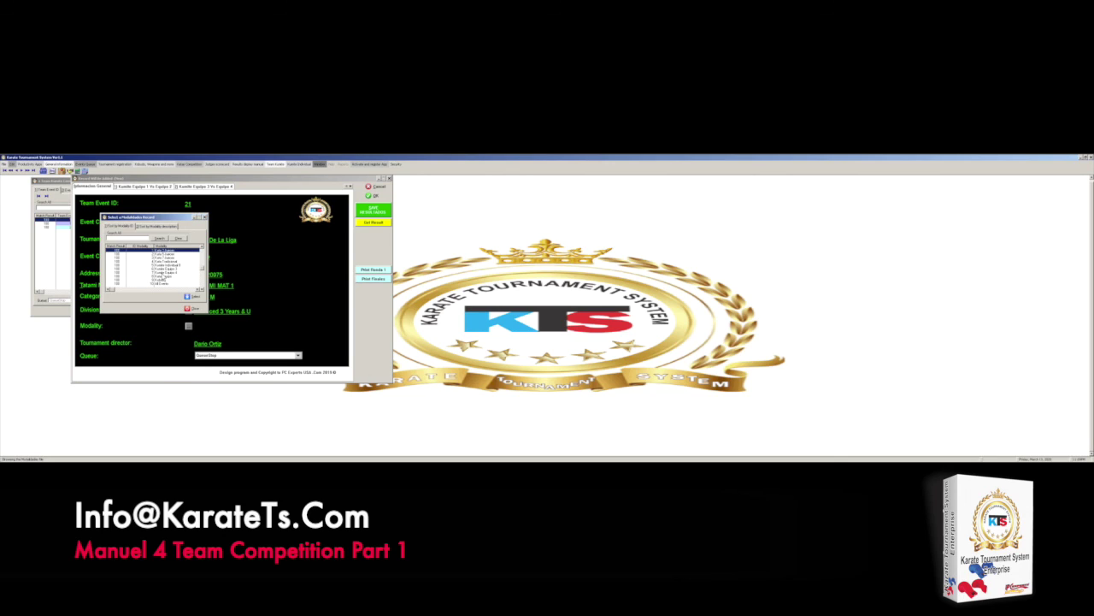
left_click(162, 273)
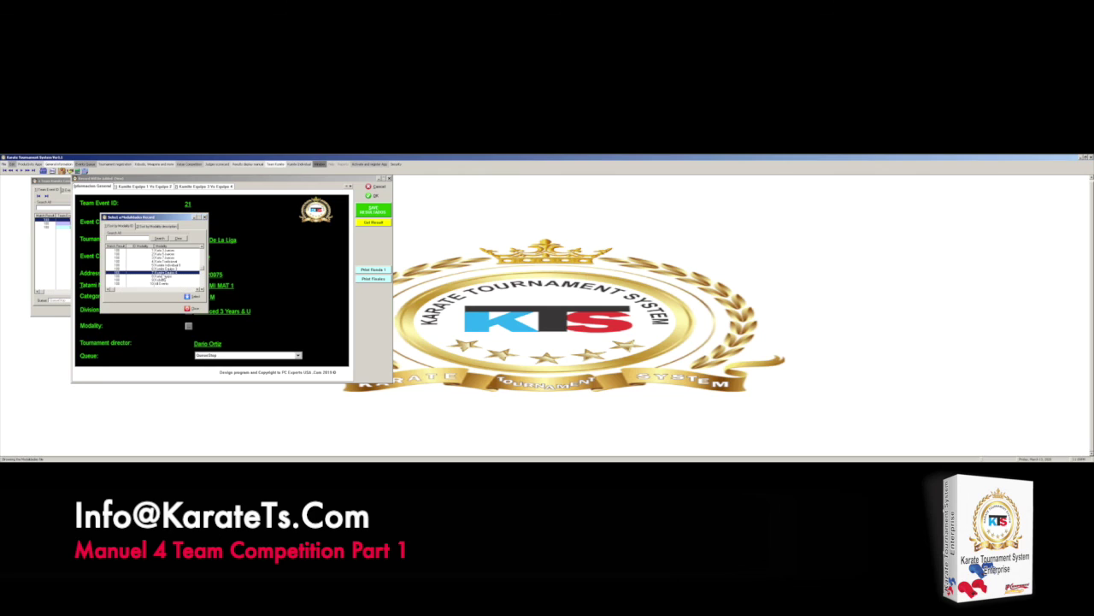
left_click(192, 298)
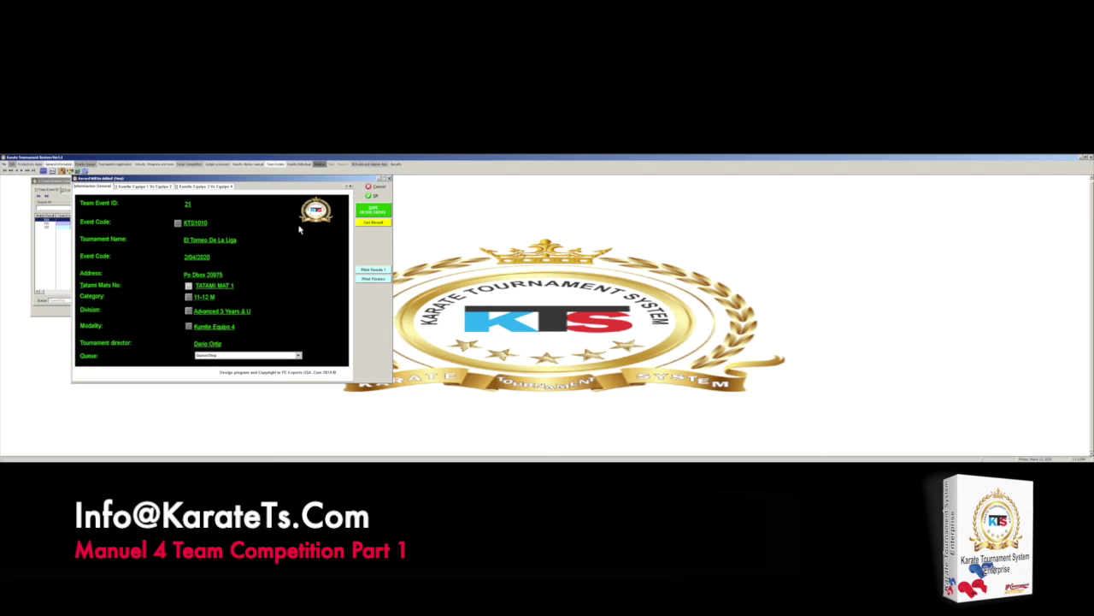
left_click(372, 212)
Step: For the first kumite match, assign registered team Equipo 1 to the blue side and Equipo 2 to the red side
left_click(139, 186)
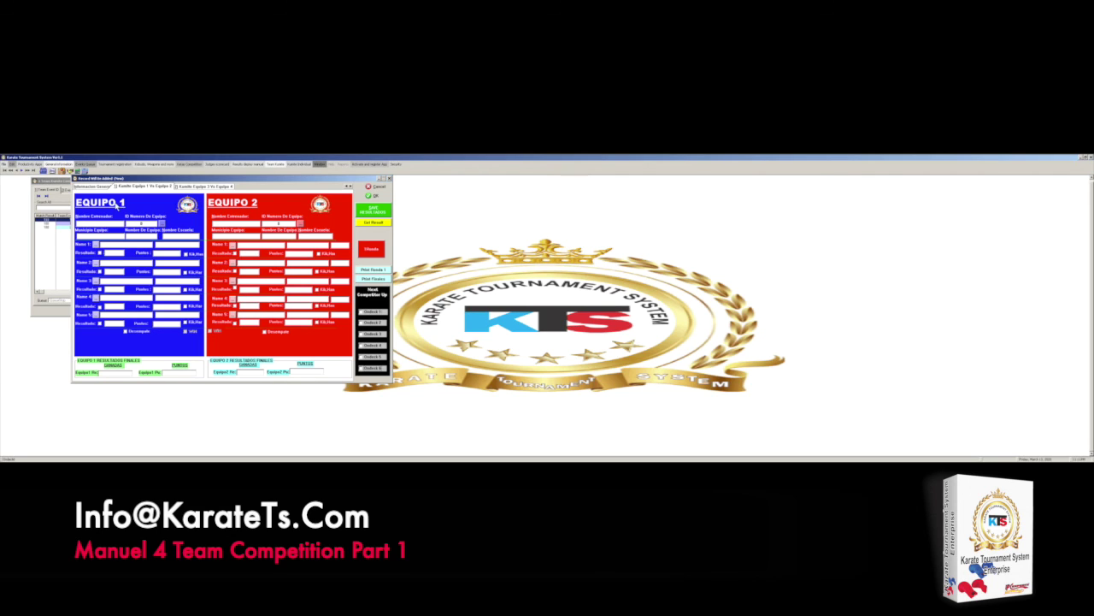
left_click(161, 225)
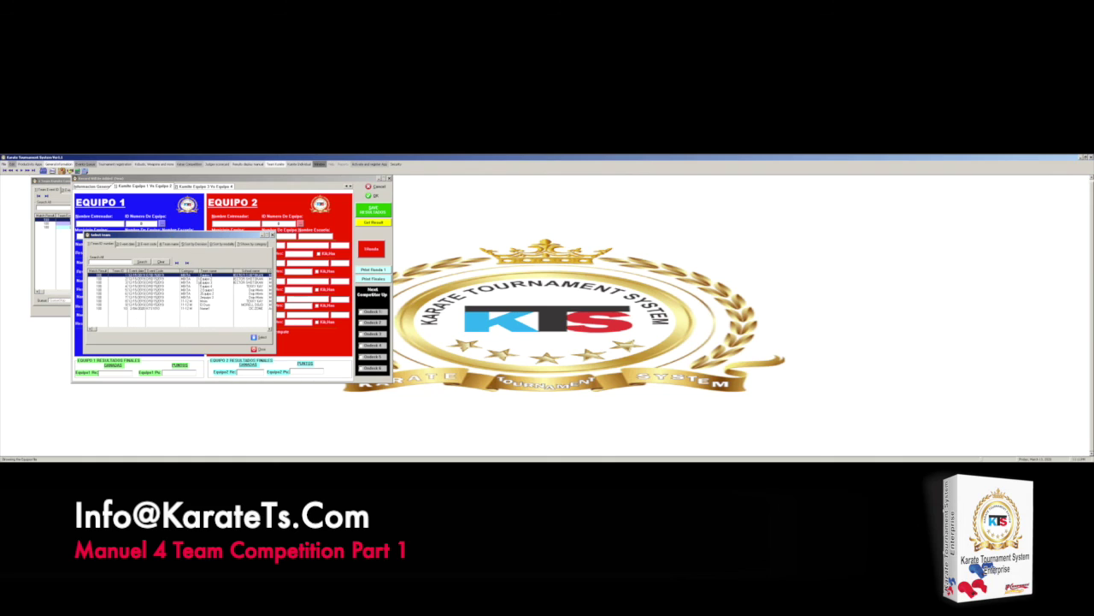
double_click(209, 280)
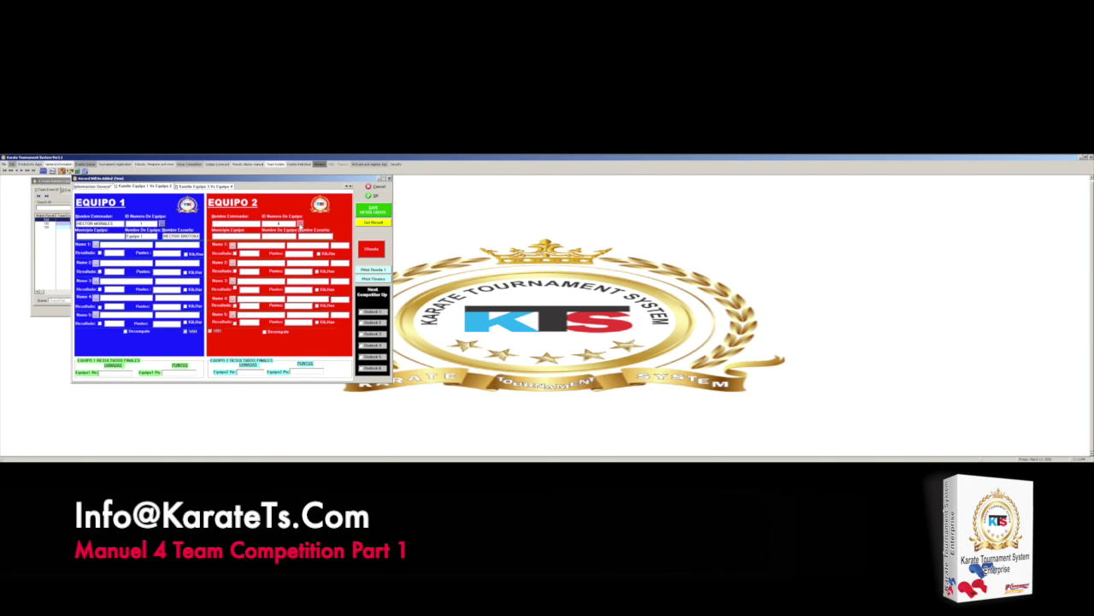
left_click(299, 224)
double_click(209, 279)
Step: For the second kumite match, assign registered team Equipo 3 to the blue side and Equipo 4 to the red side
left_click(188, 186)
left_click(167, 226)
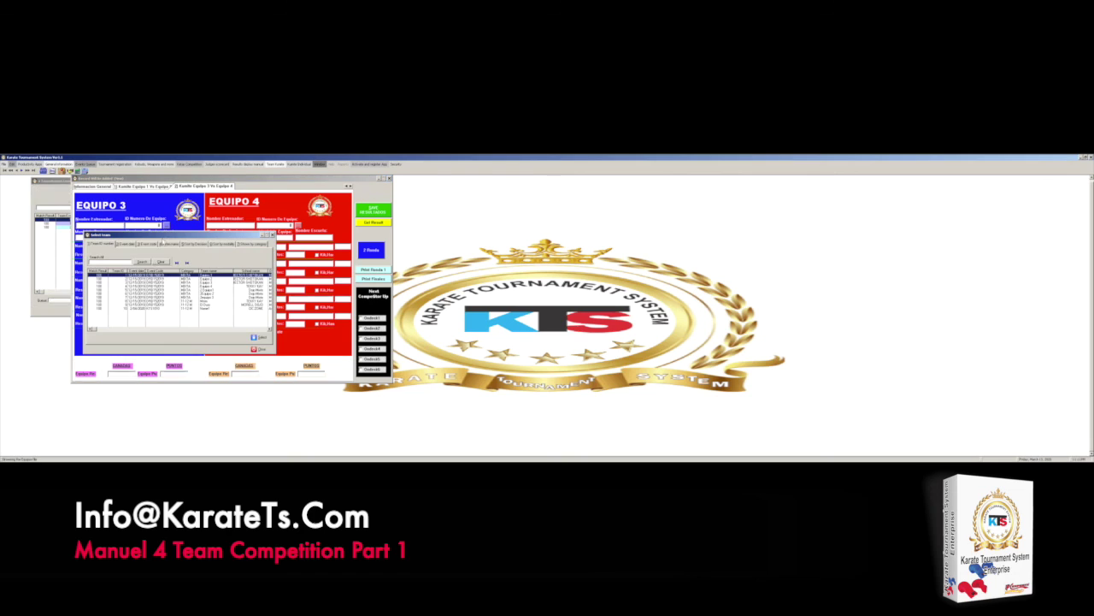
double_click(209, 282)
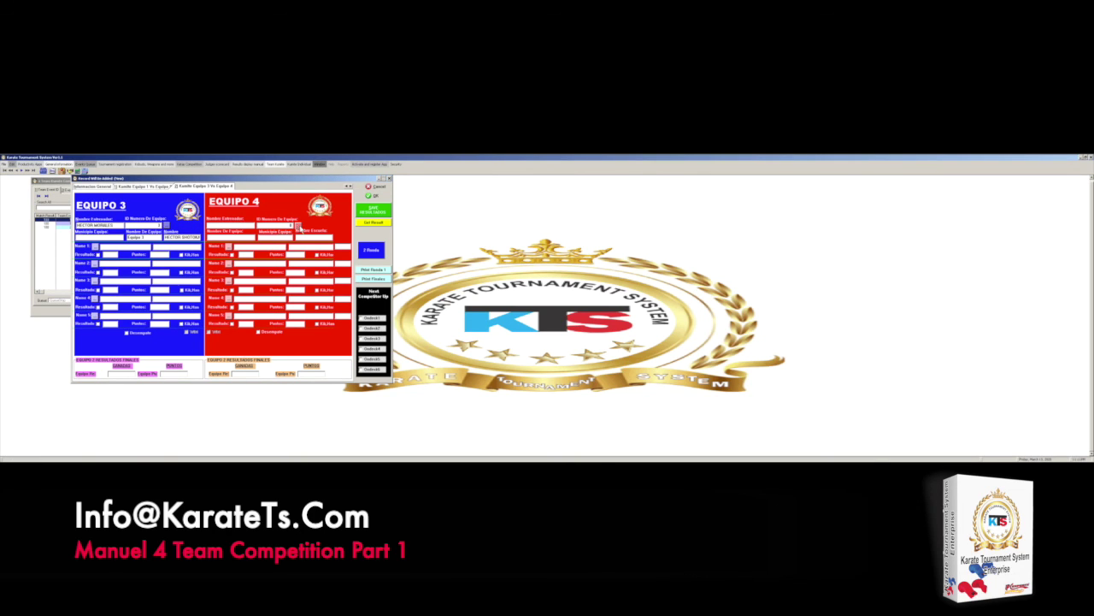
left_click(298, 225)
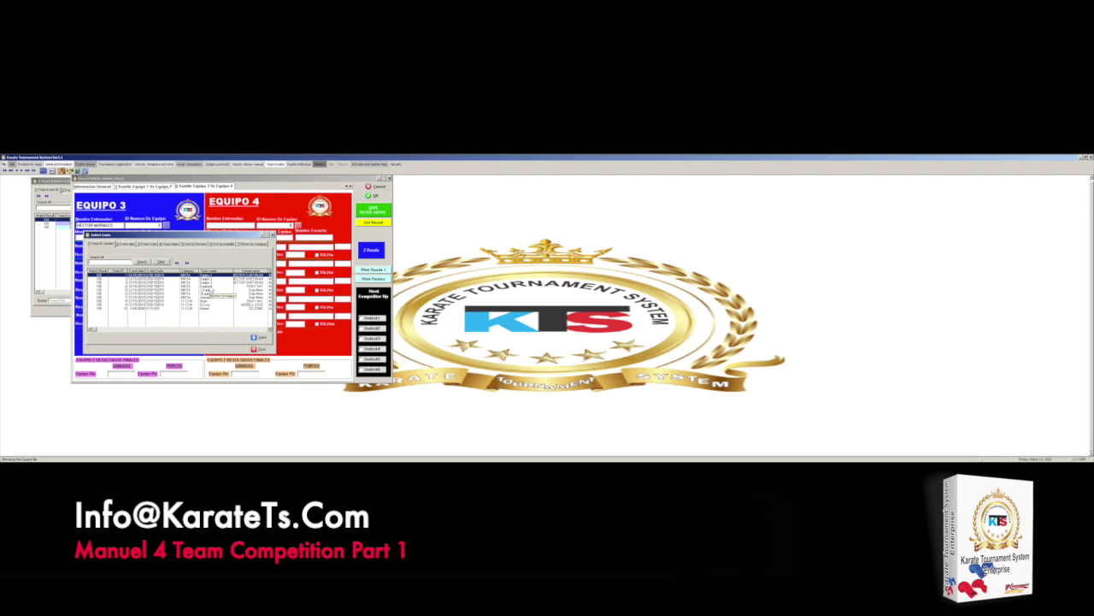
left_click(208, 288)
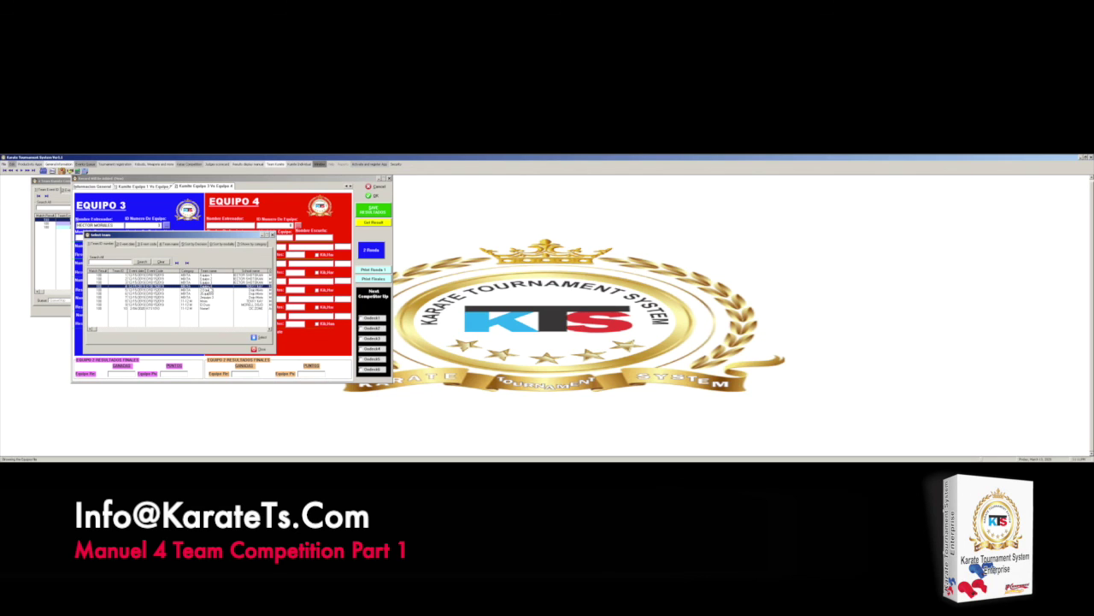
double_click(208, 289)
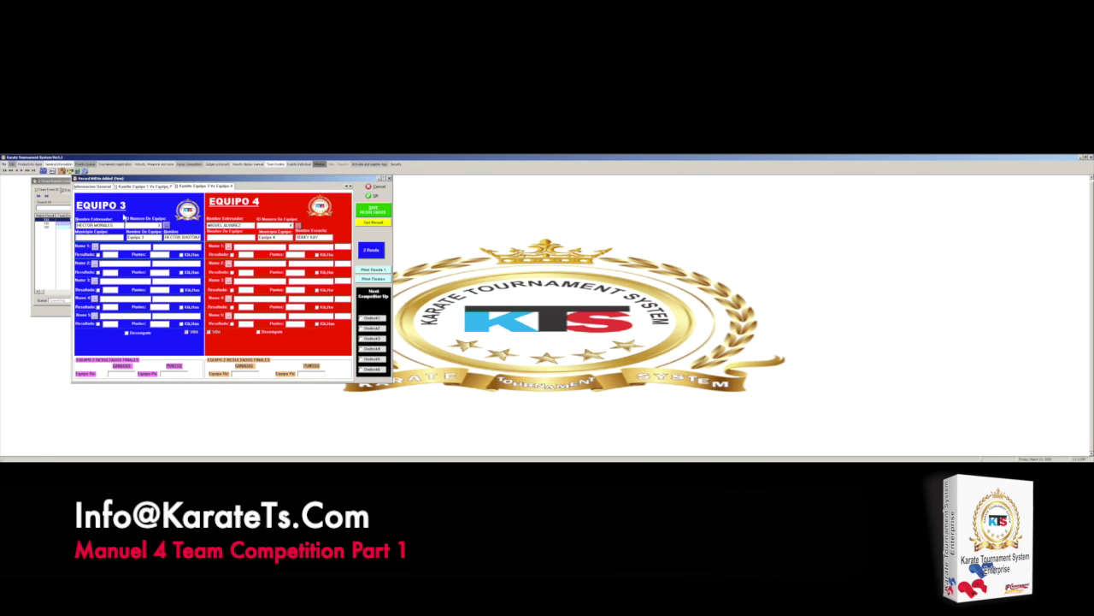
Step: Run Get Result for the Equipo 1 vs Equipo 2 match, and assign registered competitors to Equipo 1's Name 1 and Name 2
left_click(132, 188)
left_click(366, 222)
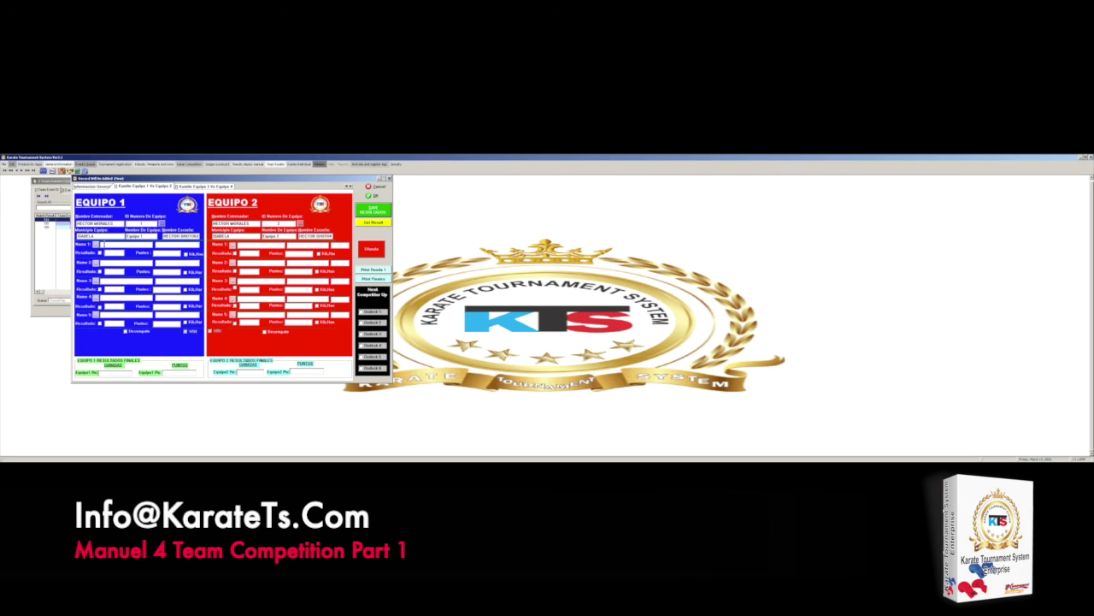
left_click(97, 245)
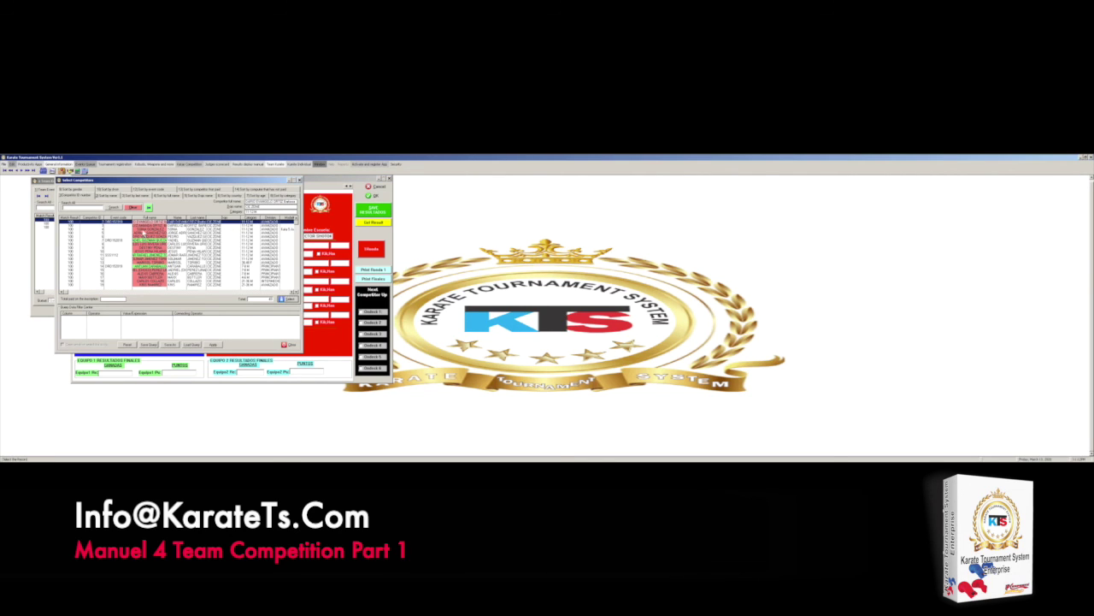
double_click(146, 223)
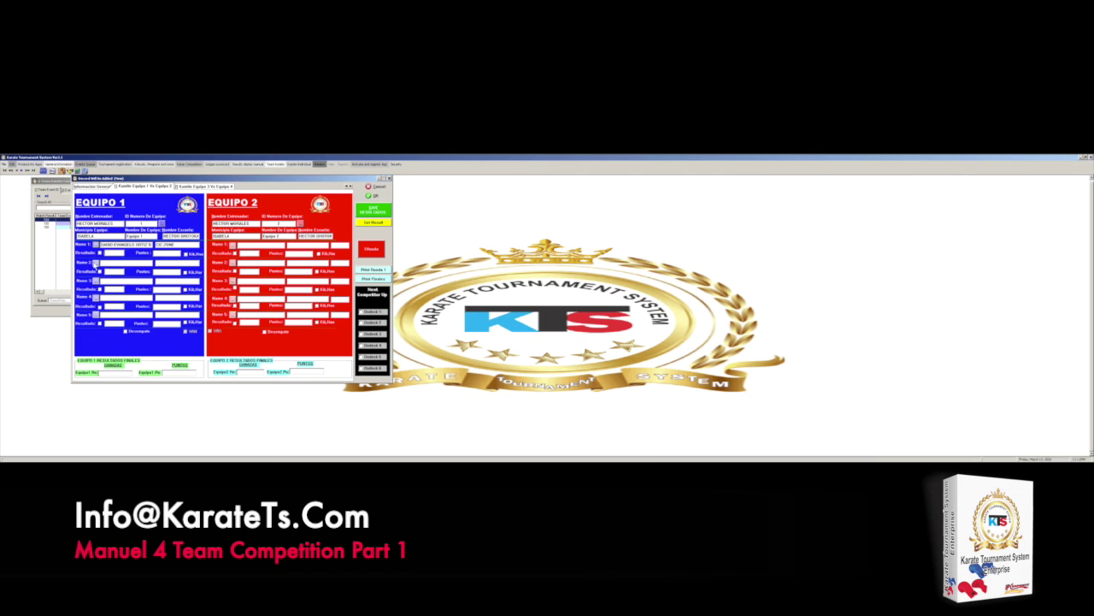
left_click(96, 262)
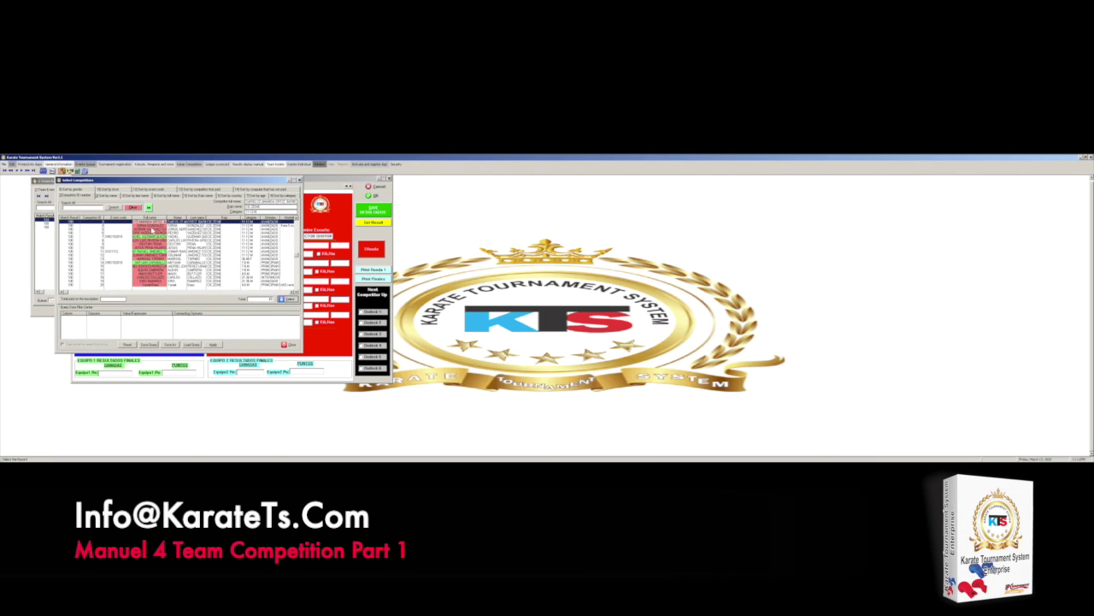
double_click(151, 227)
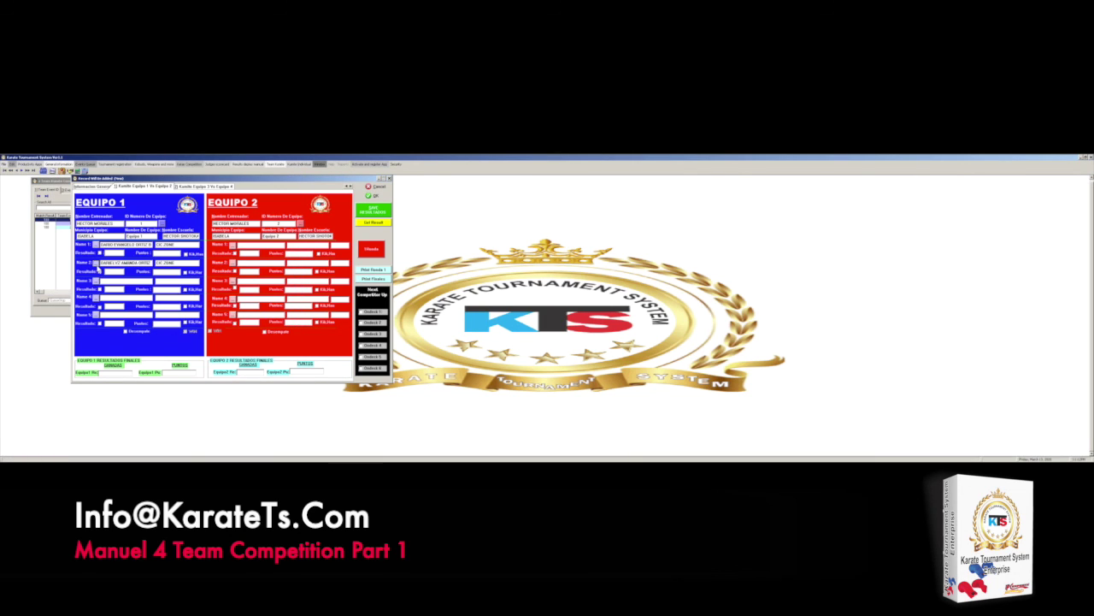
Step: Assign a different registered competitor to each of Equipo 1's Name 3, Name 4 and Name 5 positions
left_click(96, 281)
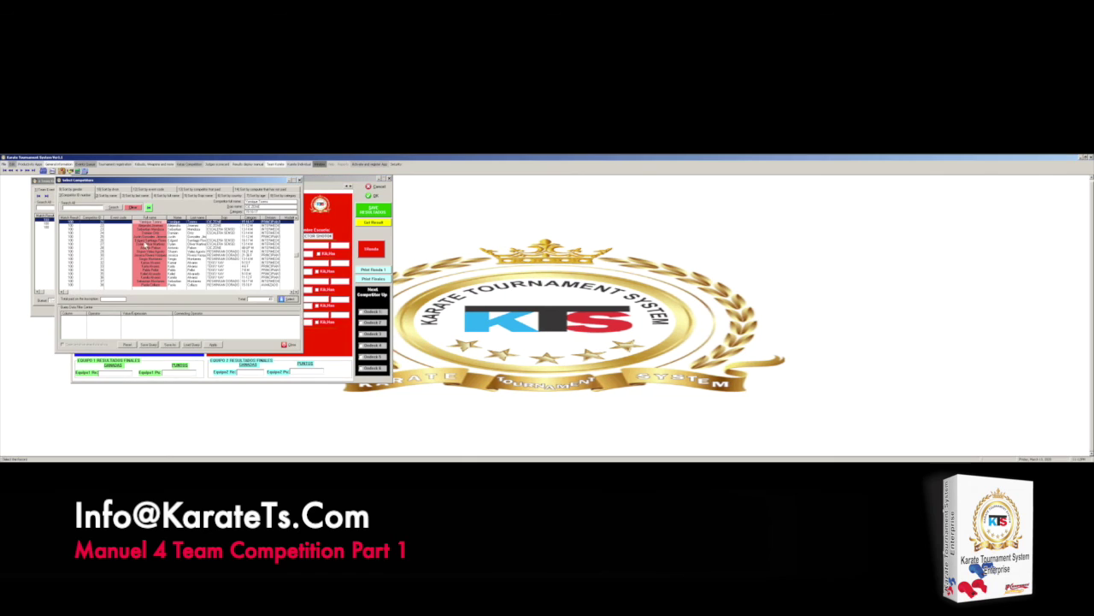
double_click(151, 230)
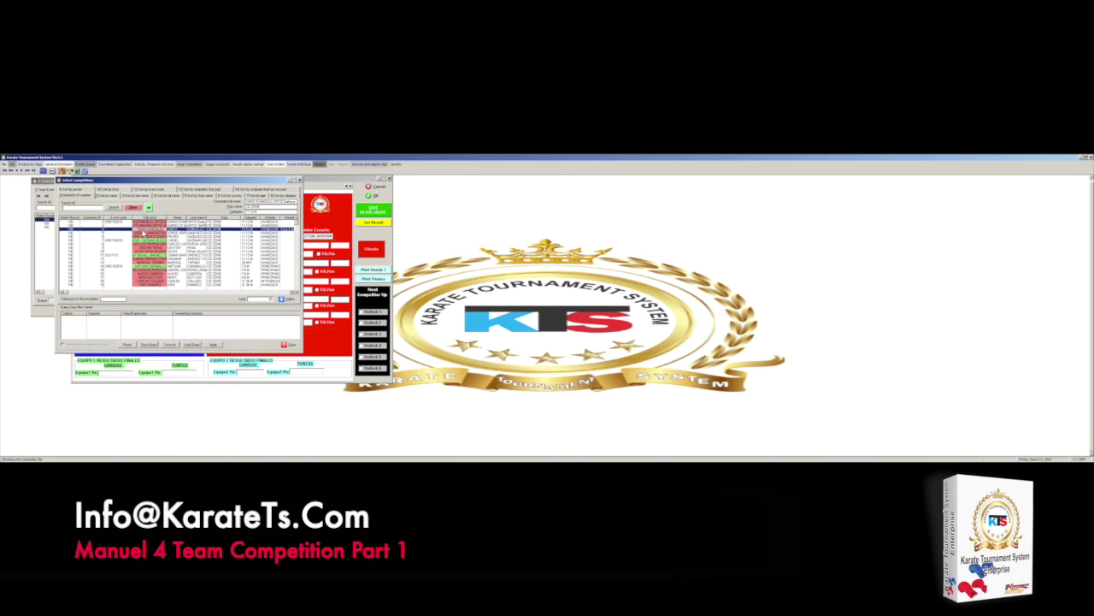
left_click(95, 296)
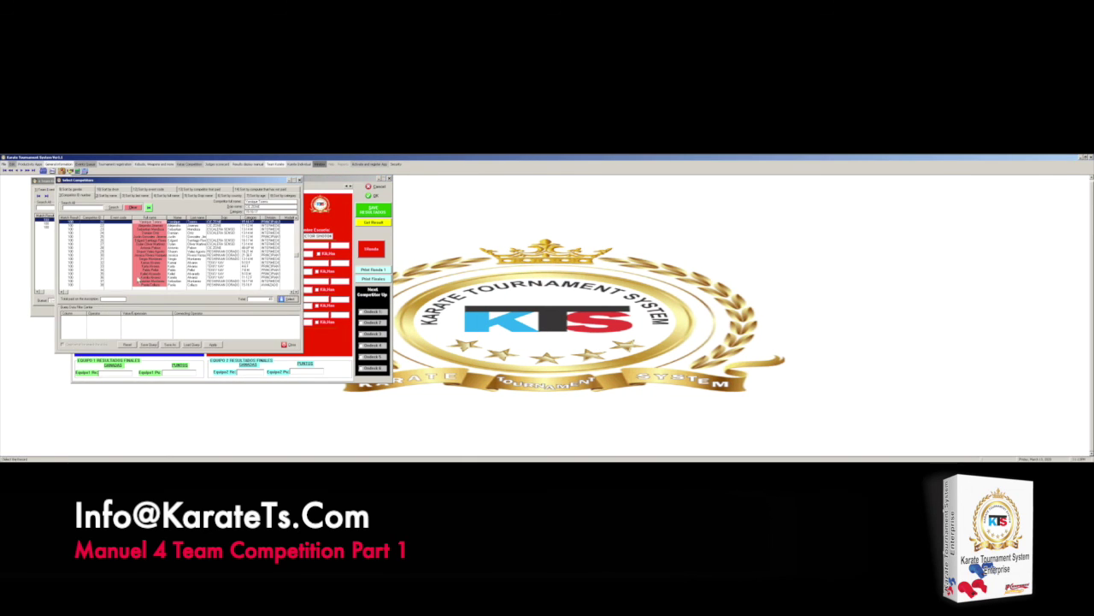
double_click(154, 237)
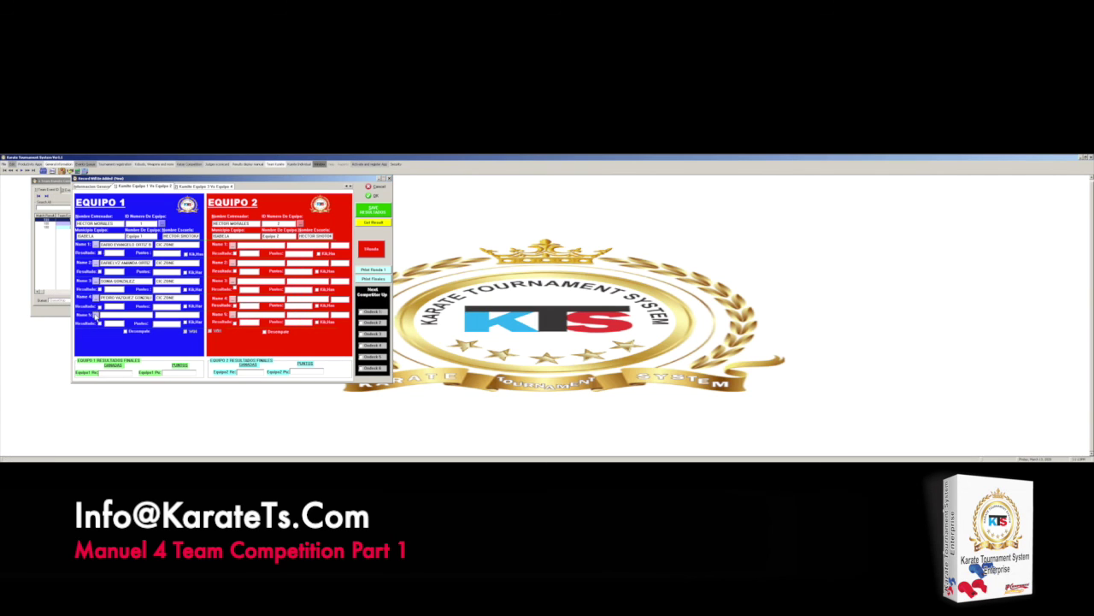
left_click(96, 315)
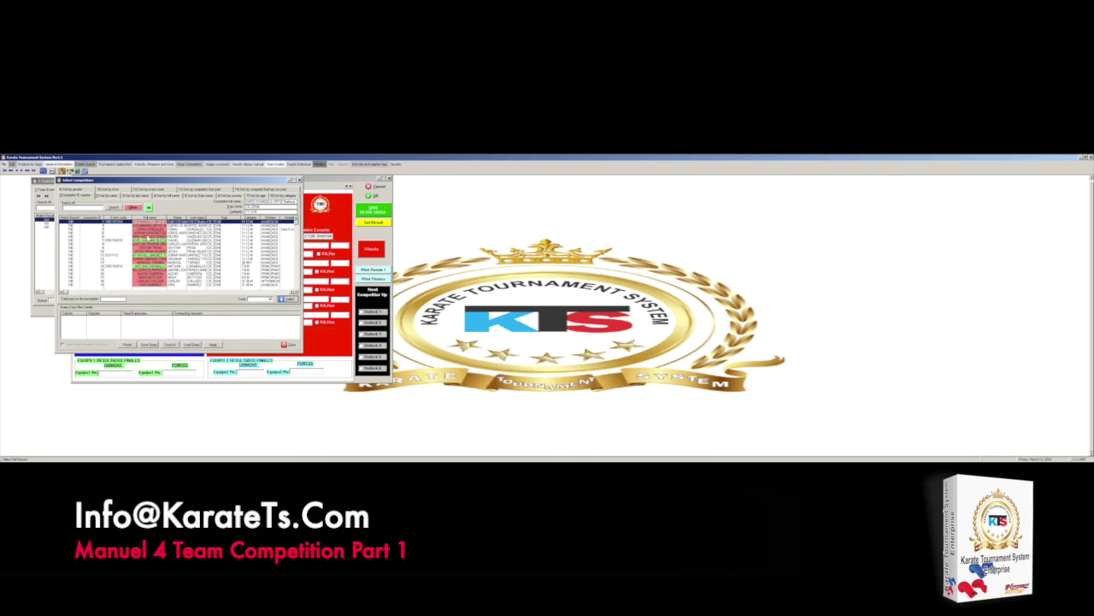
double_click(147, 241)
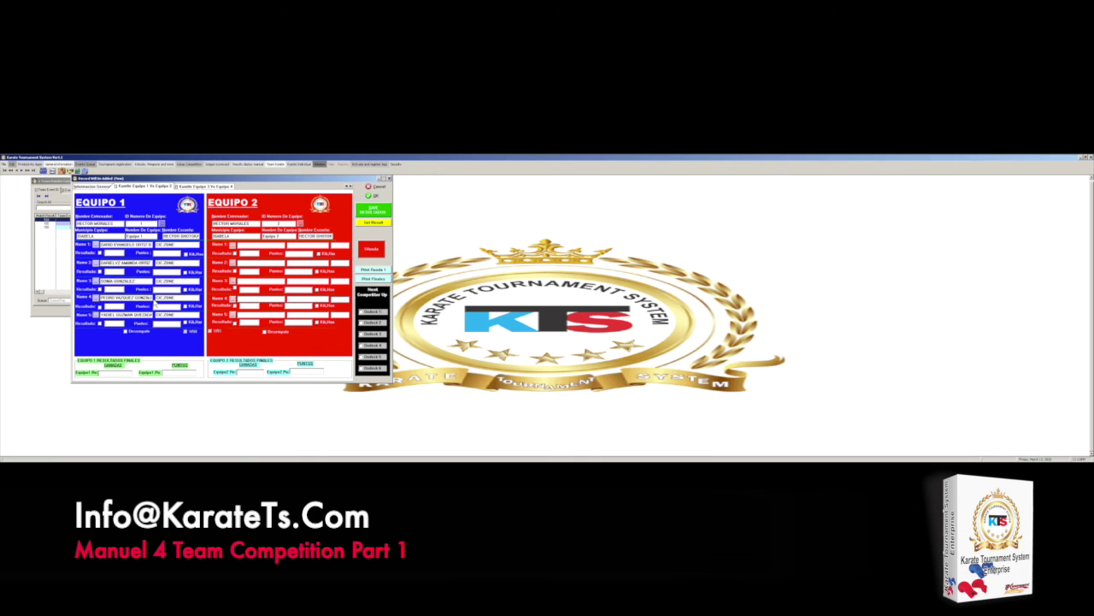
Step: Assign registered competitors not used in Equipo 1 to Equipo 2's Name 1 and Name 2 positions
left_click(232, 245)
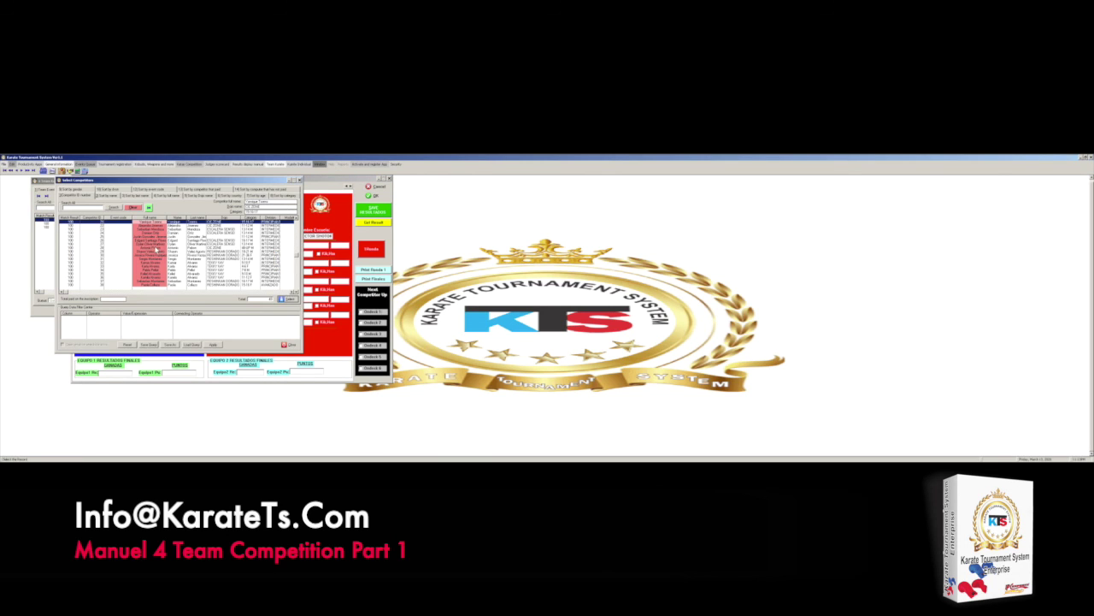
scroll(159, 246, "down", 3)
left_click(154, 233)
double_click(153, 240)
left_click(232, 263)
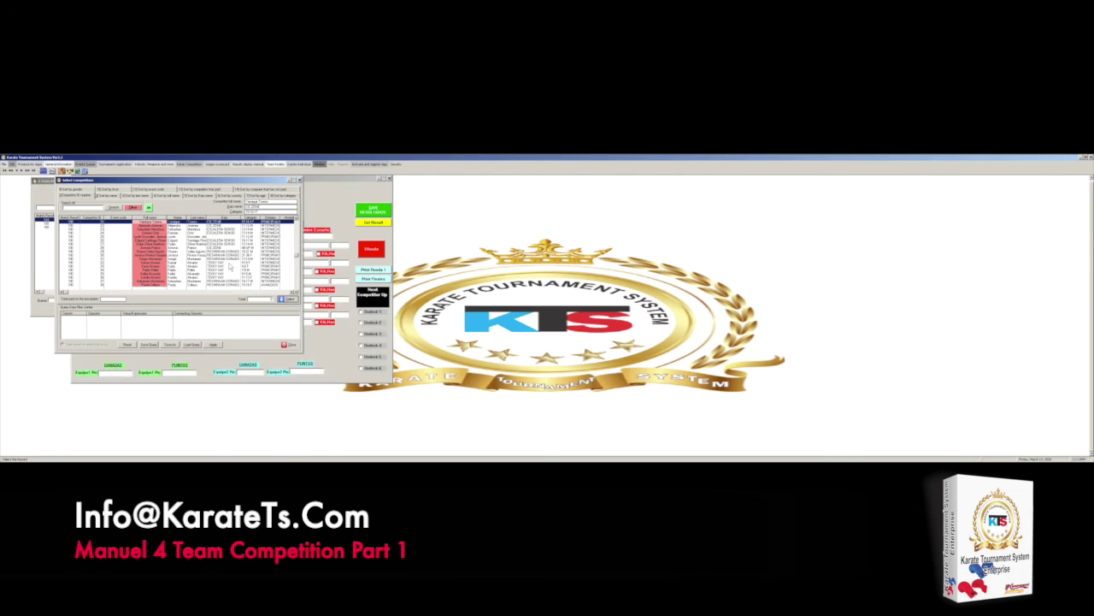
scroll(154, 248, "down", 3)
double_click(149, 248)
Step: Fill Equipo 2's Name 3, Name 4 and Name 5 positions with further registered competitors
left_click(232, 281)
scroll(156, 254, "down", 3)
scroll(156, 254, "up", 3)
left_click(150, 252)
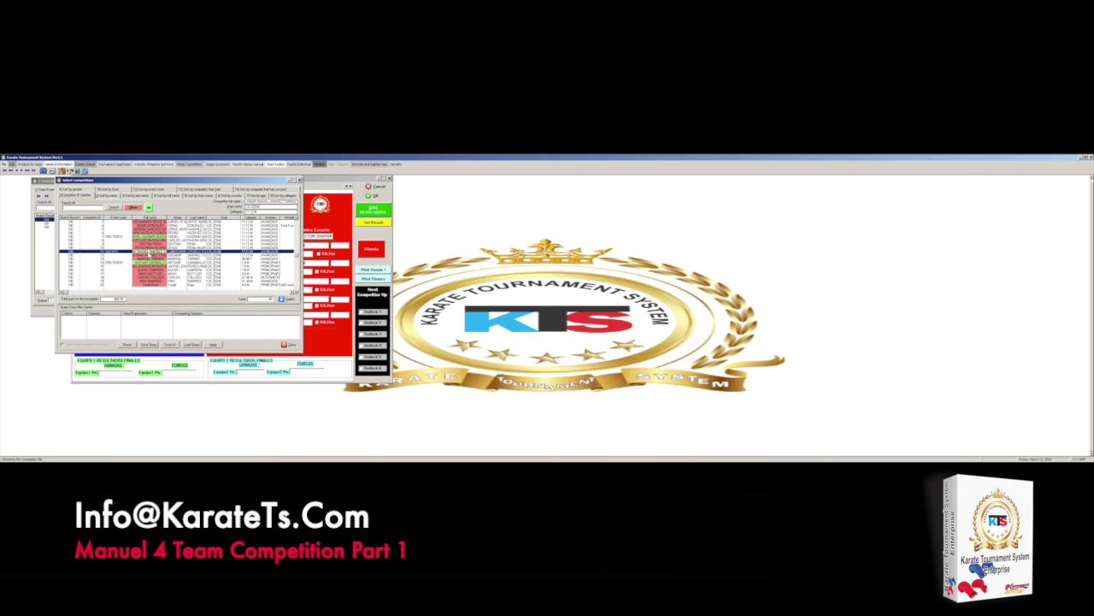
double_click(150, 254)
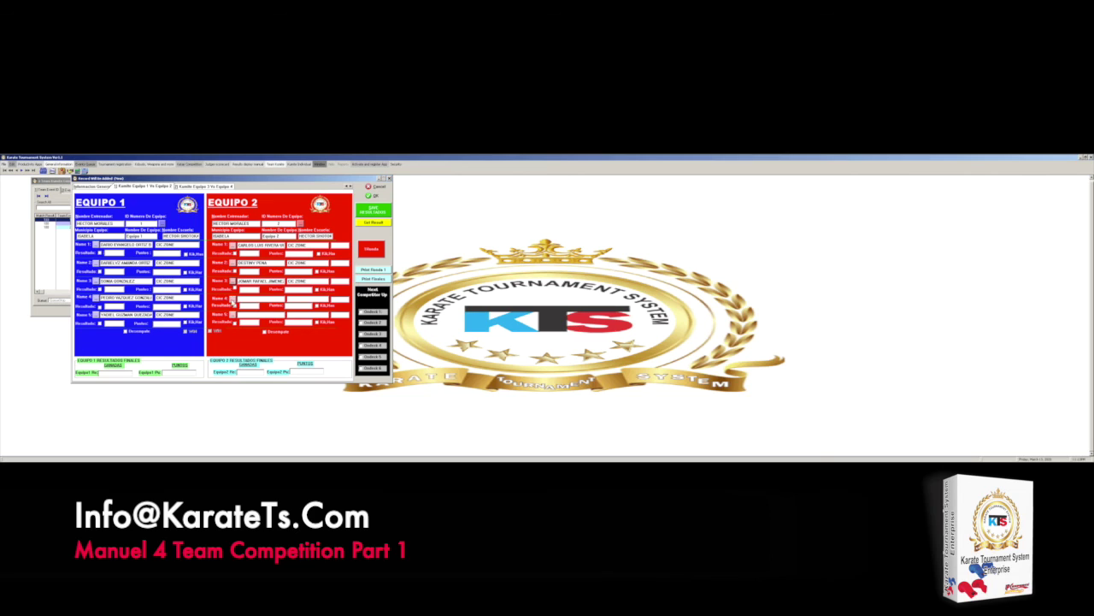
left_click(231, 299)
scroll(151, 261, "down", 5)
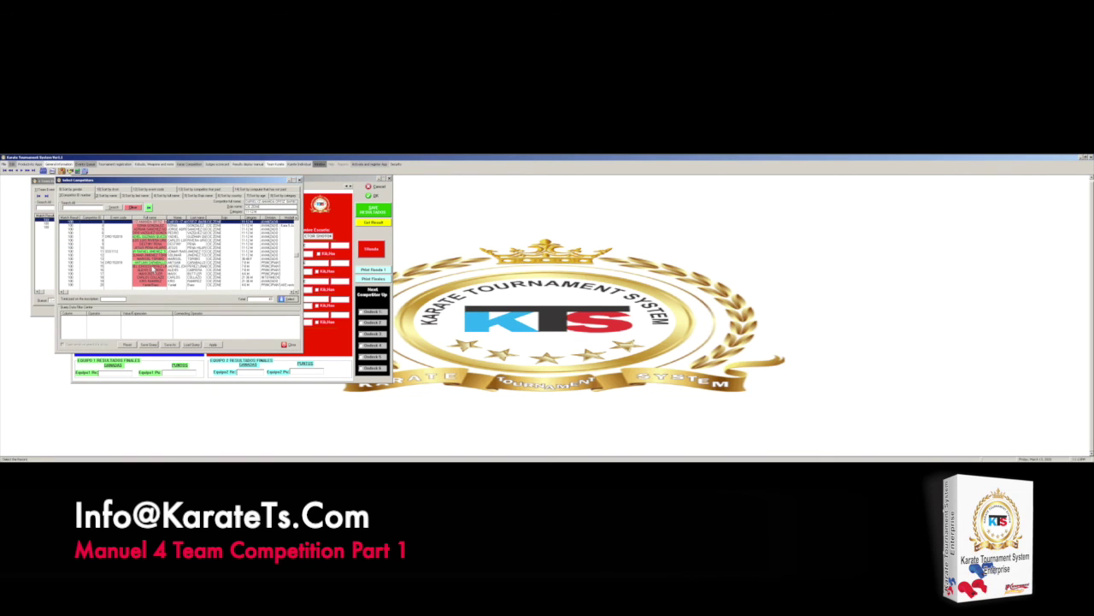
left_click(152, 259)
double_click(152, 259)
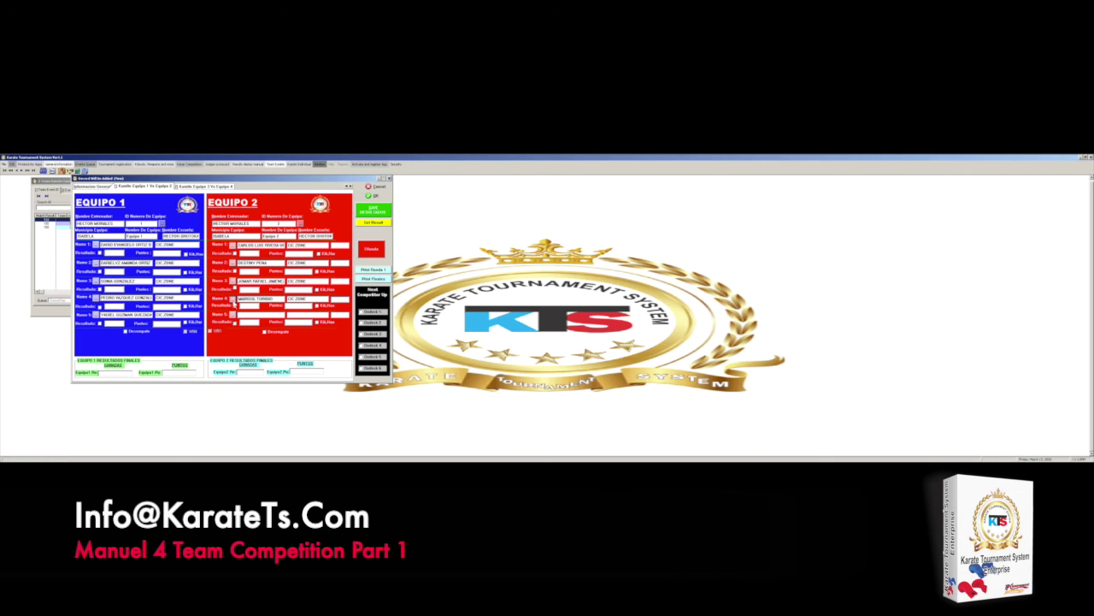
left_click(233, 310)
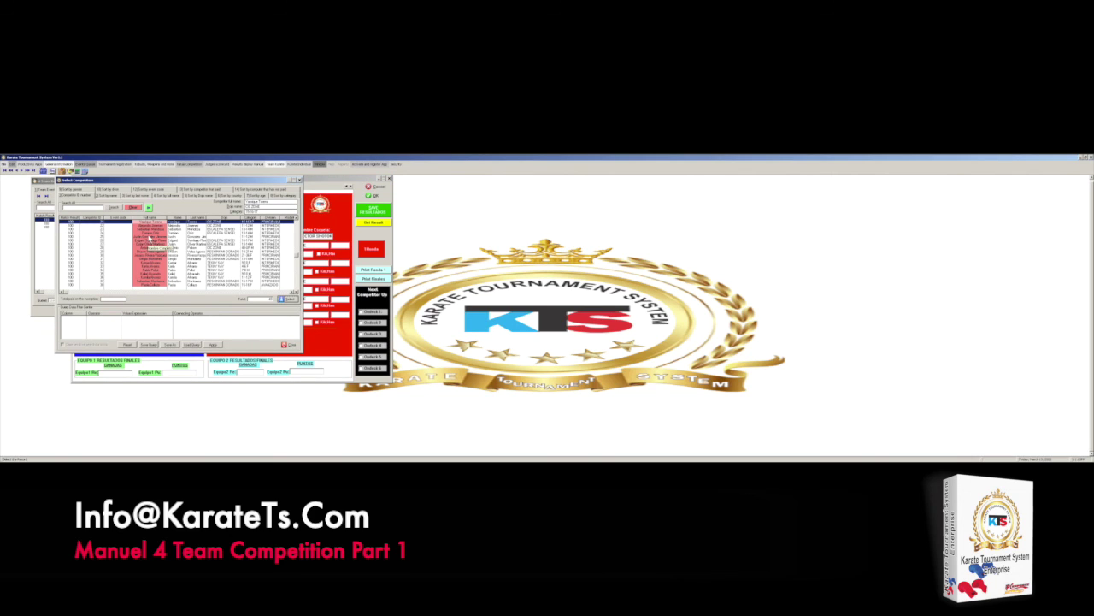
double_click(154, 228)
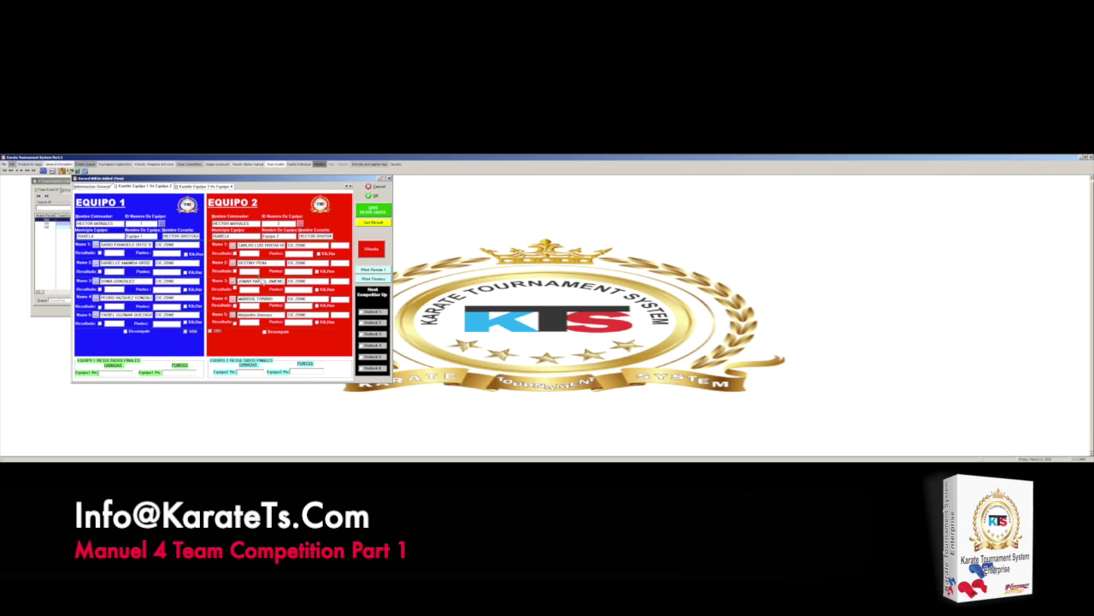
Step: In the Equipo 3 vs Equipo 4 match, assign registered competitors to Equipo 3's Name 1, Name 2 and Name 3 positions
left_click(189, 187)
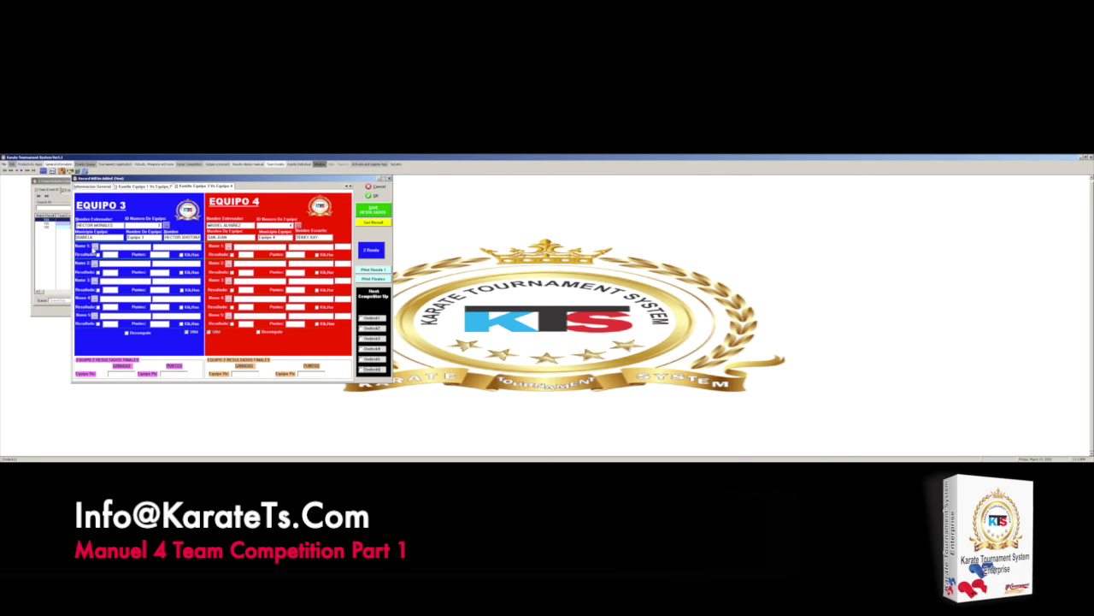
left_click(96, 246)
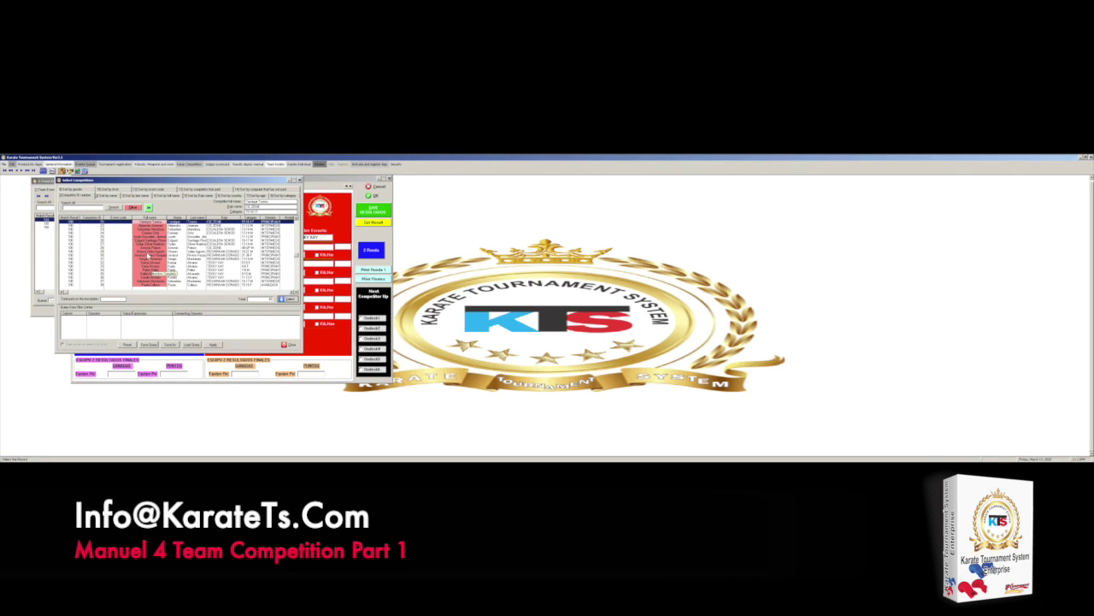
double_click(151, 266)
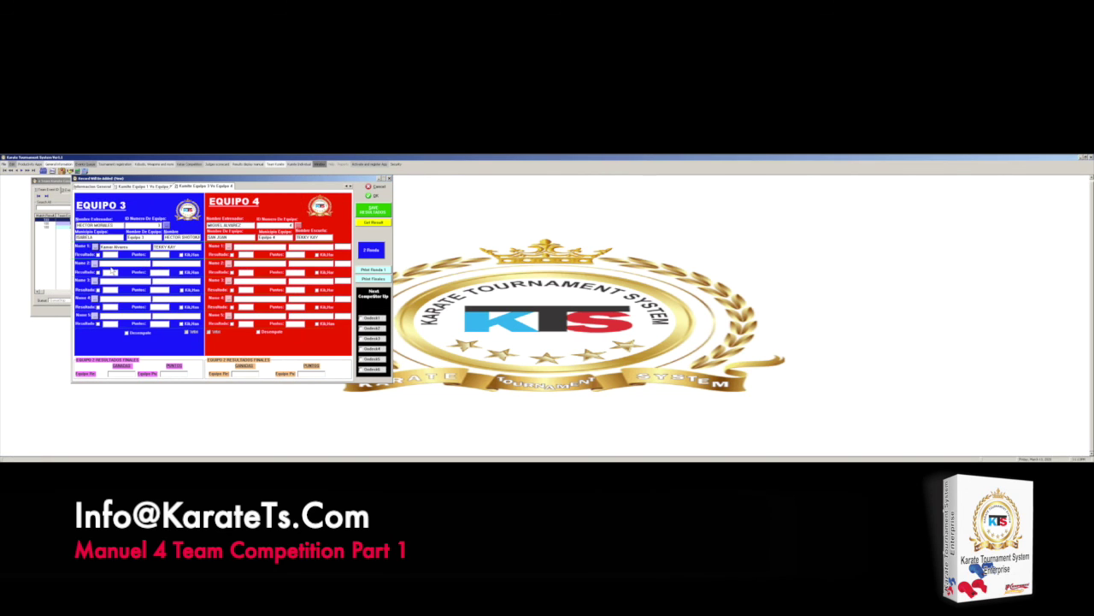
left_click(95, 265)
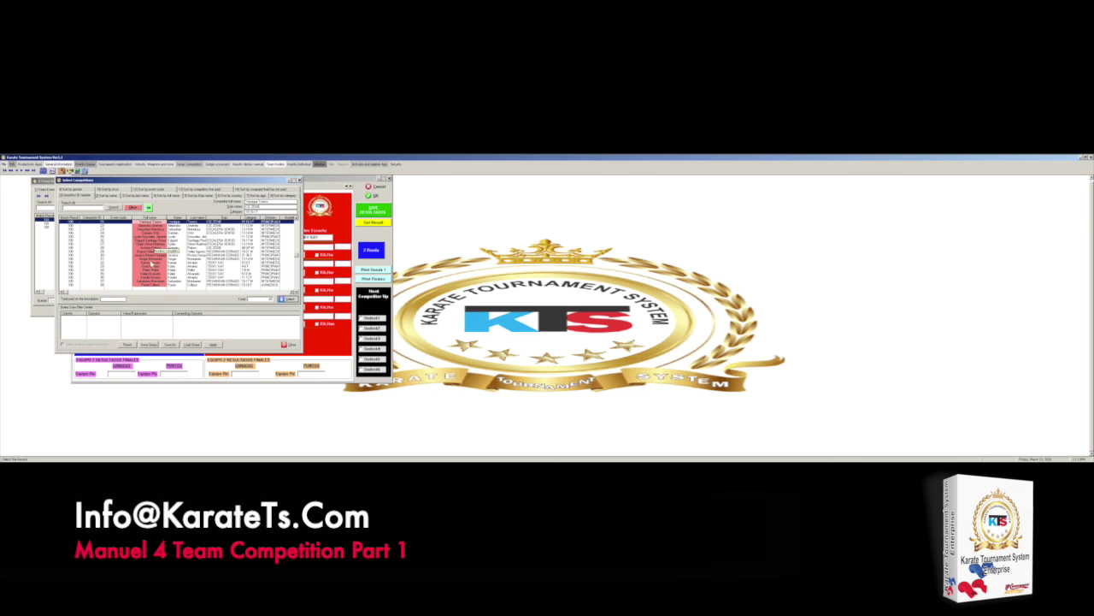
left_click(151, 271)
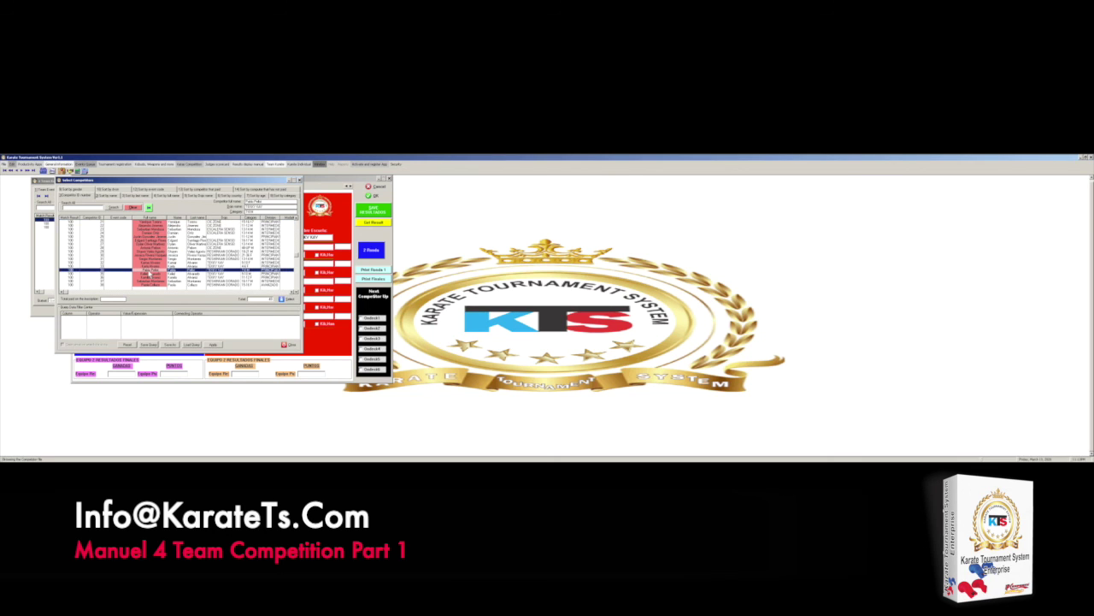
double_click(149, 272)
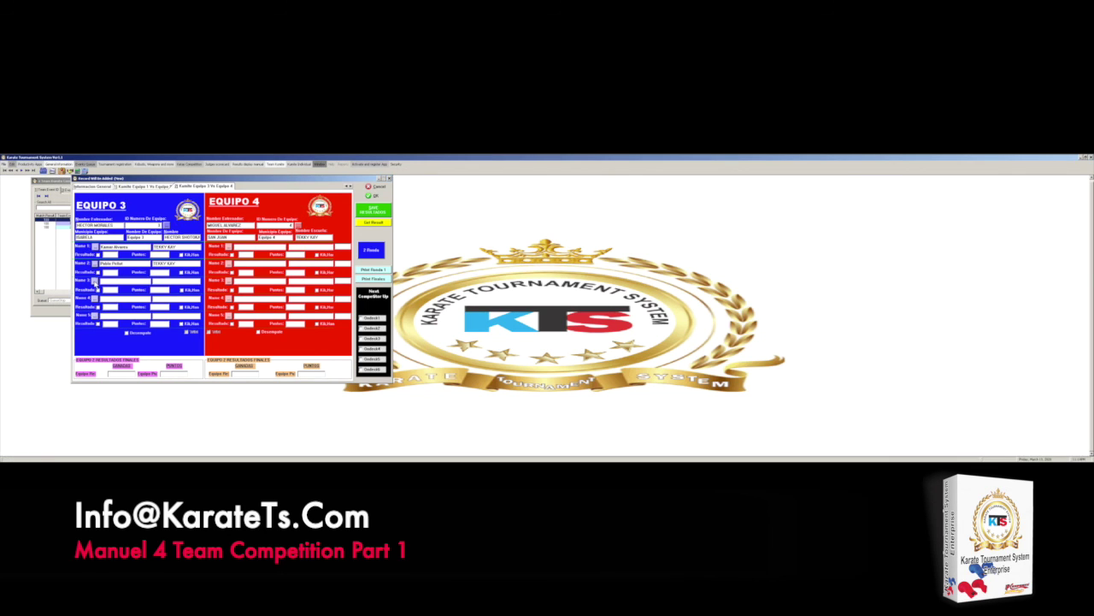
left_click(94, 281)
left_click(145, 283)
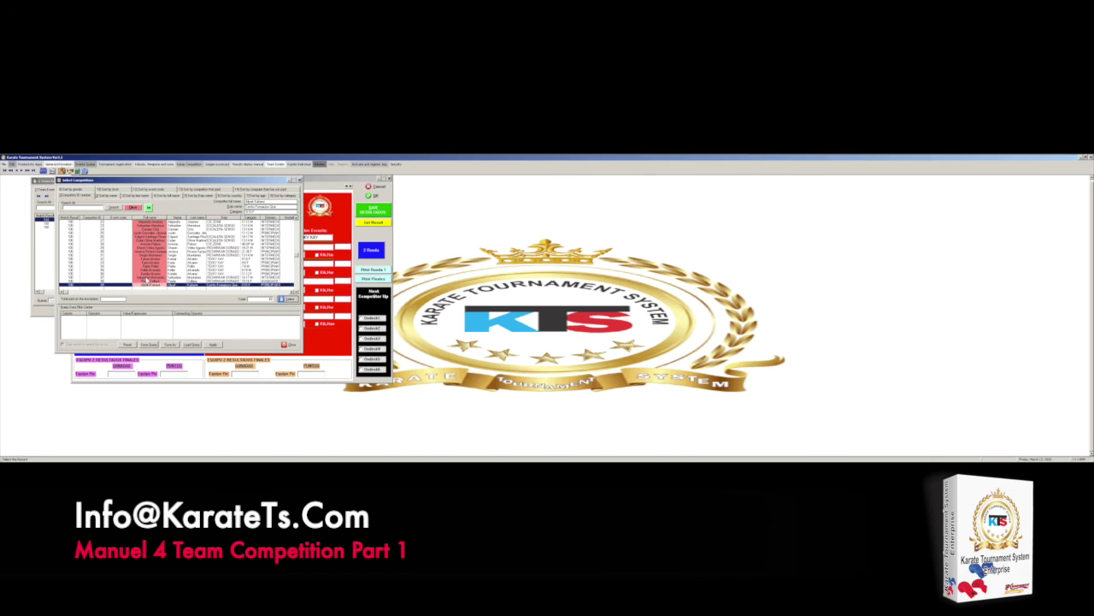
double_click(146, 284)
Step: Assign the same registered competitor to both the Name 4 and Name 5 positions of Equipo 3
left_click(95, 299)
scroll(145, 291, "down", 5)
left_click(154, 284)
double_click(150, 285)
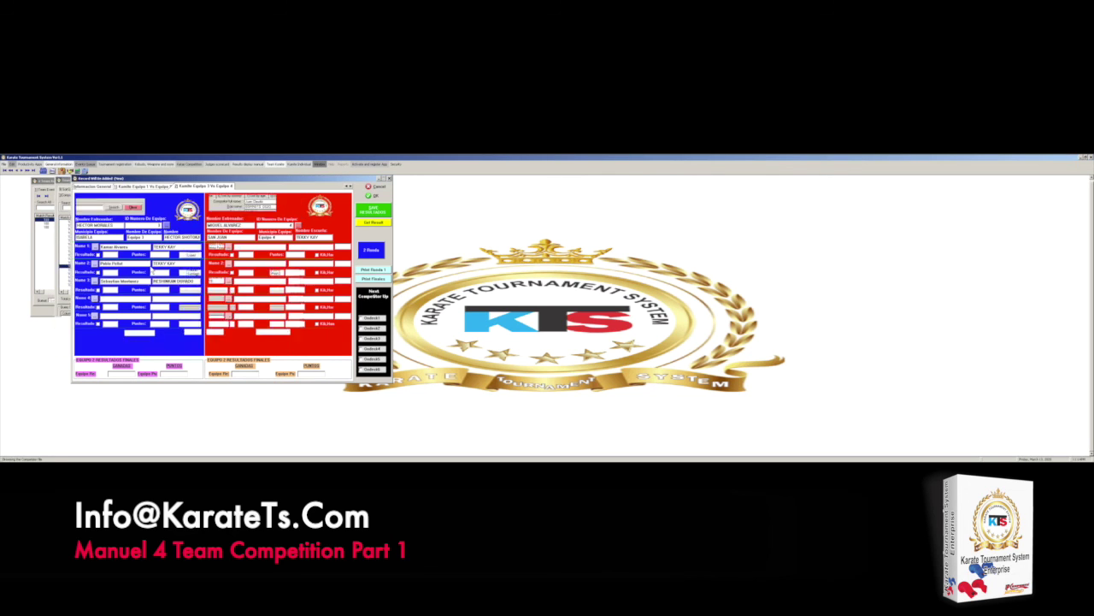
left_click(95, 298)
scroll(149, 273, "down", 5)
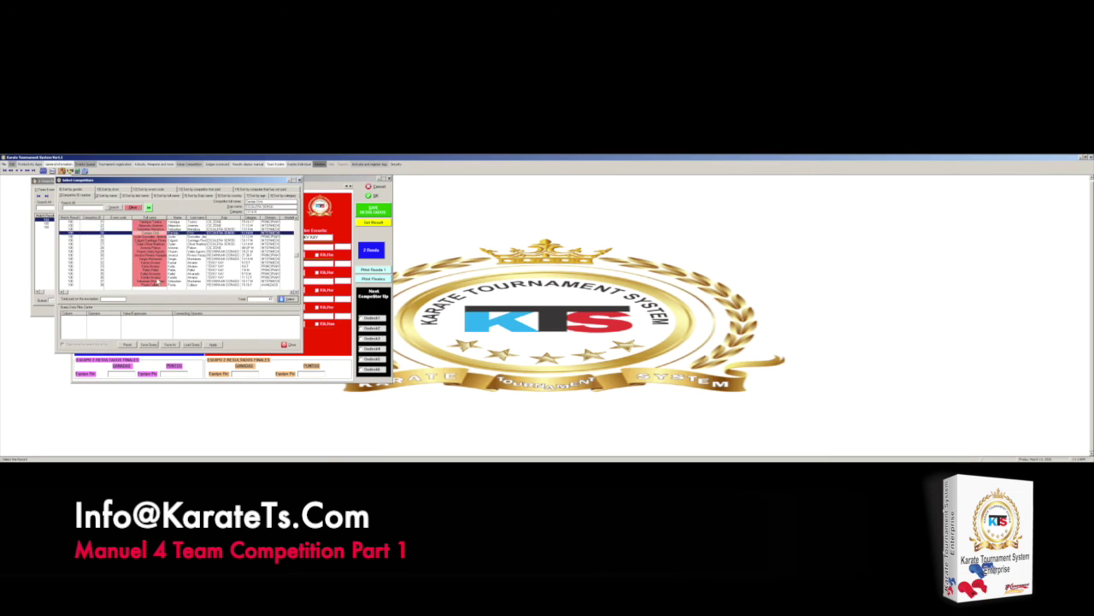
left_click(154, 268)
double_click(152, 268)
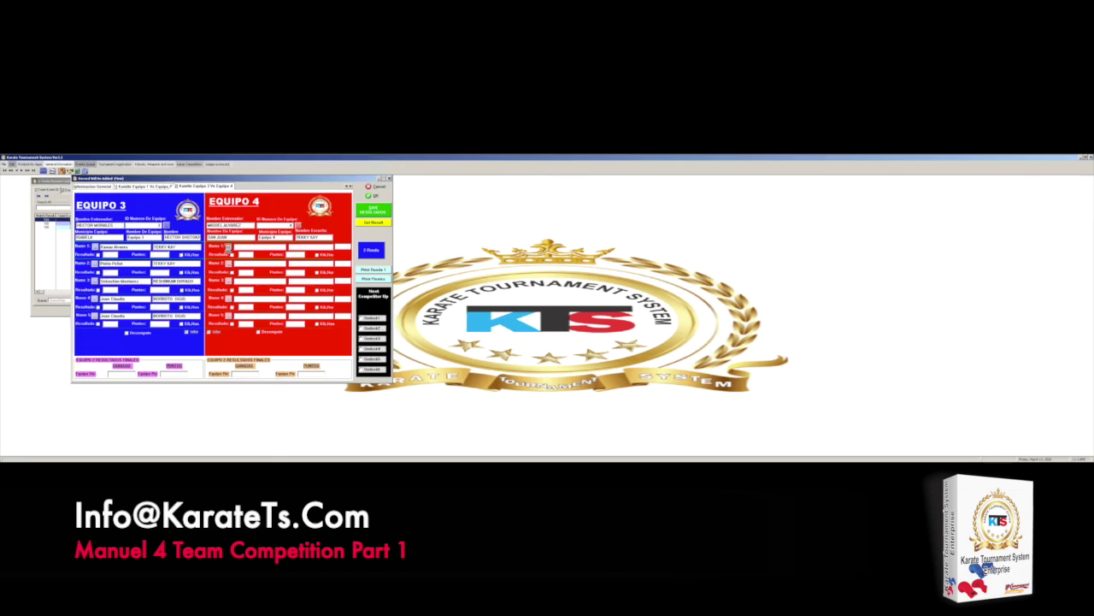
Step: Assign registered competitors to Equipo 4's Name 1 and Name 2 positions
left_click(228, 248)
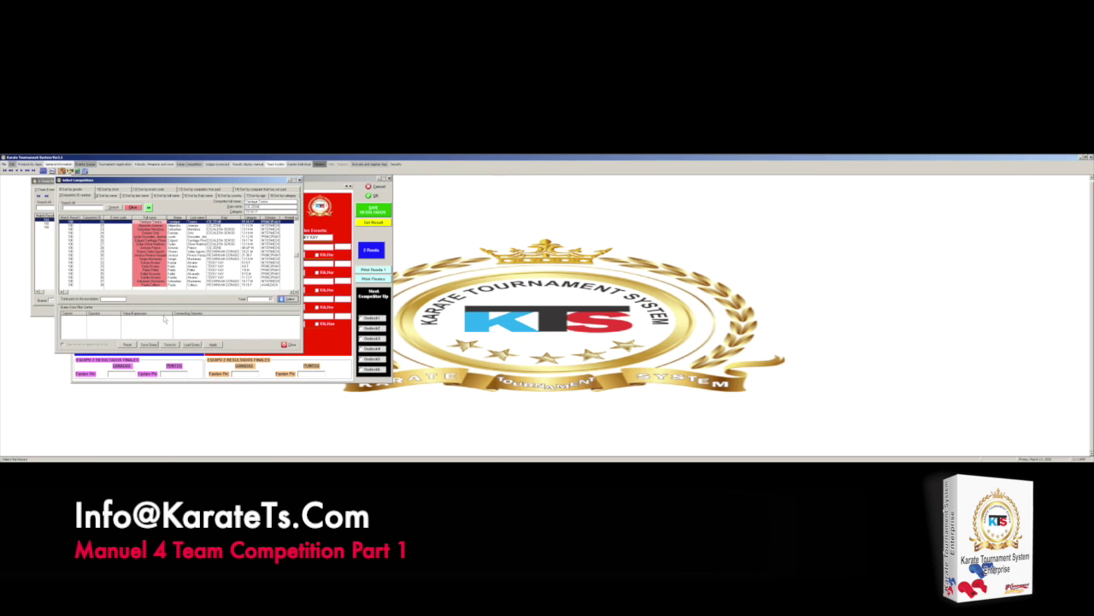
key("Page_Down")
key("Page_Down")
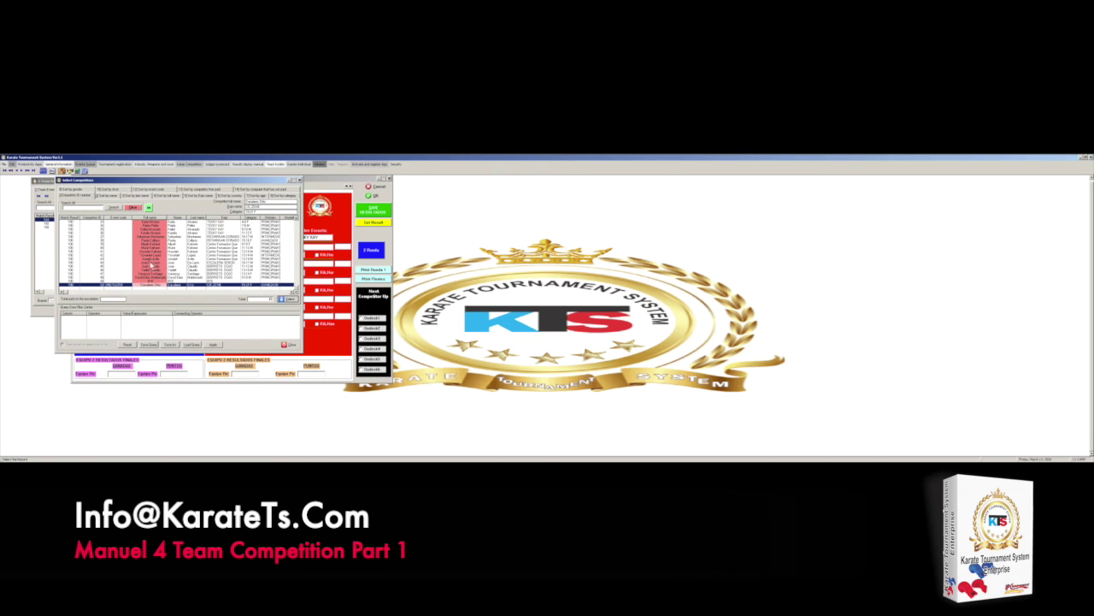
double_click(149, 270)
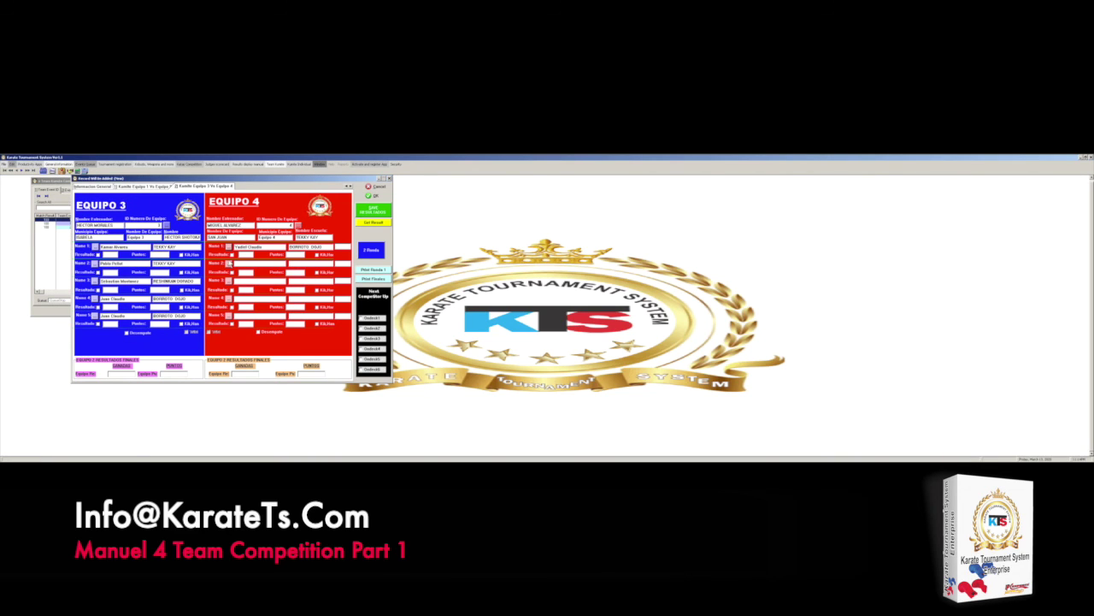
left_click(229, 263)
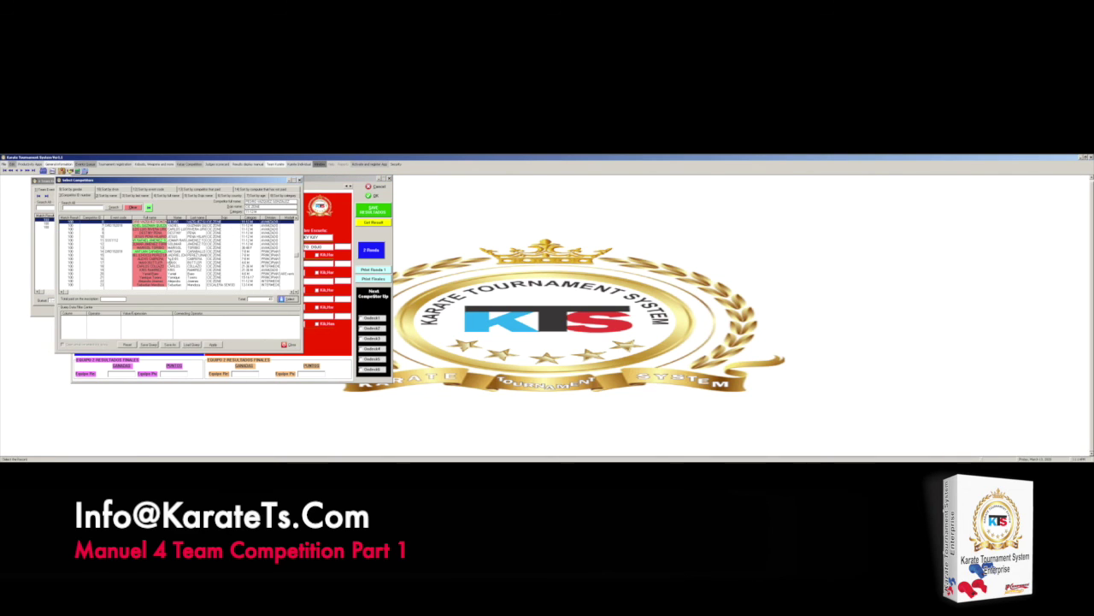
double_click(157, 260)
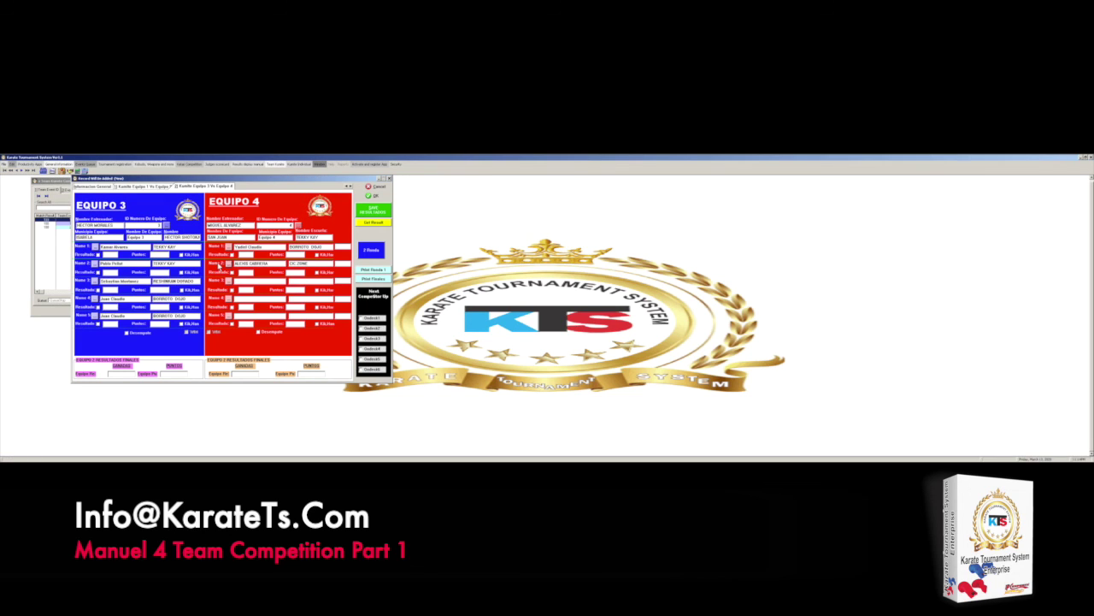
Step: Fill Equipo 4's Name 3 position with another registered competitor and assign one same competitor to both Name 4 and Name 5
left_click(228, 280)
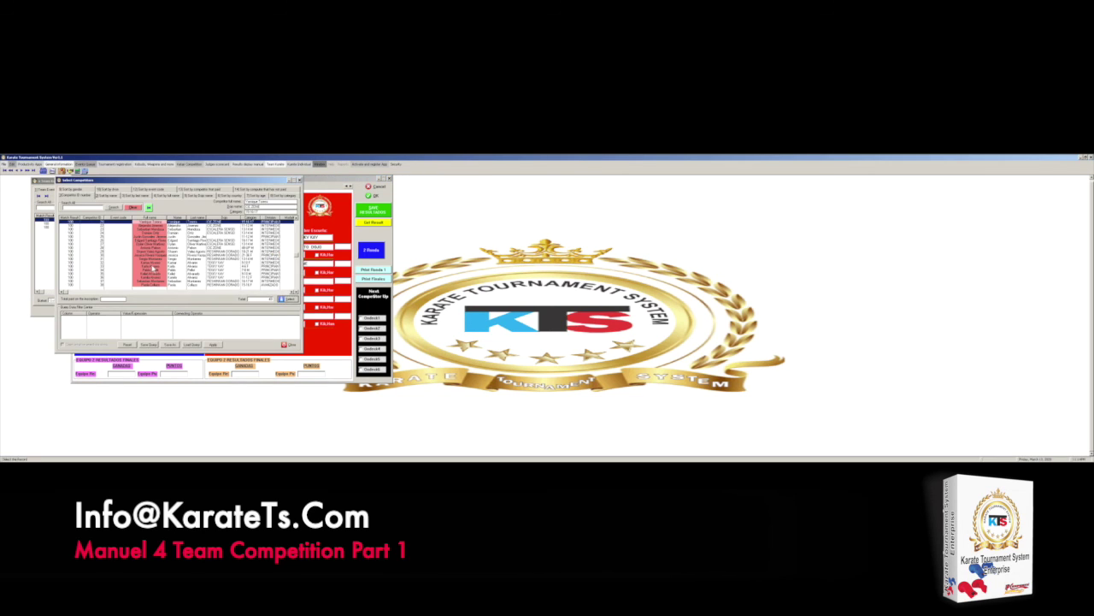
scroll(151, 272, "down", 1)
left_click(150, 267)
double_click(150, 269)
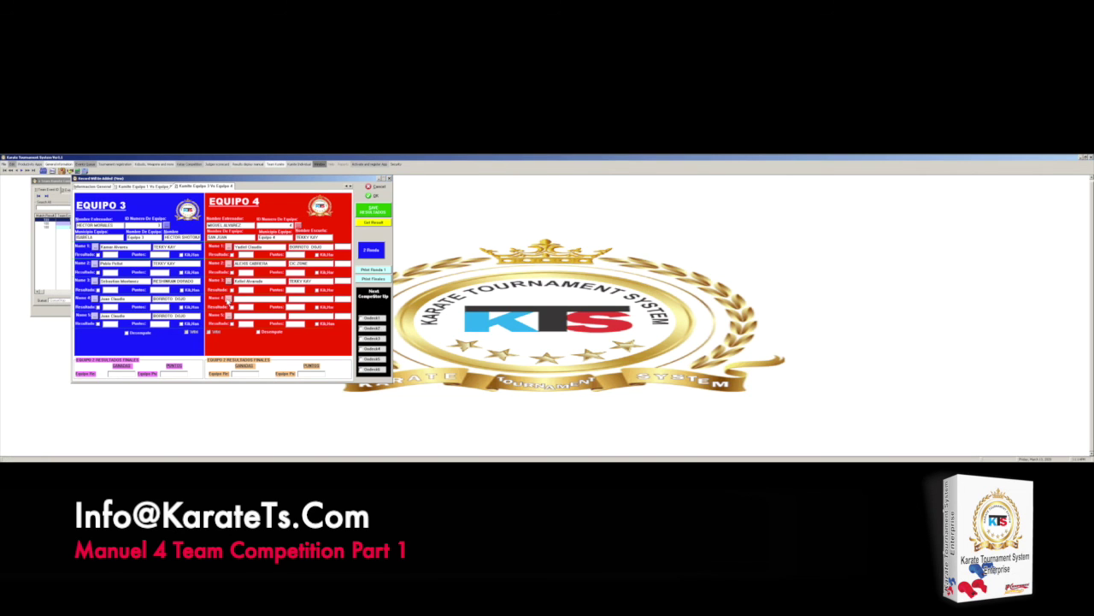
left_click(228, 298)
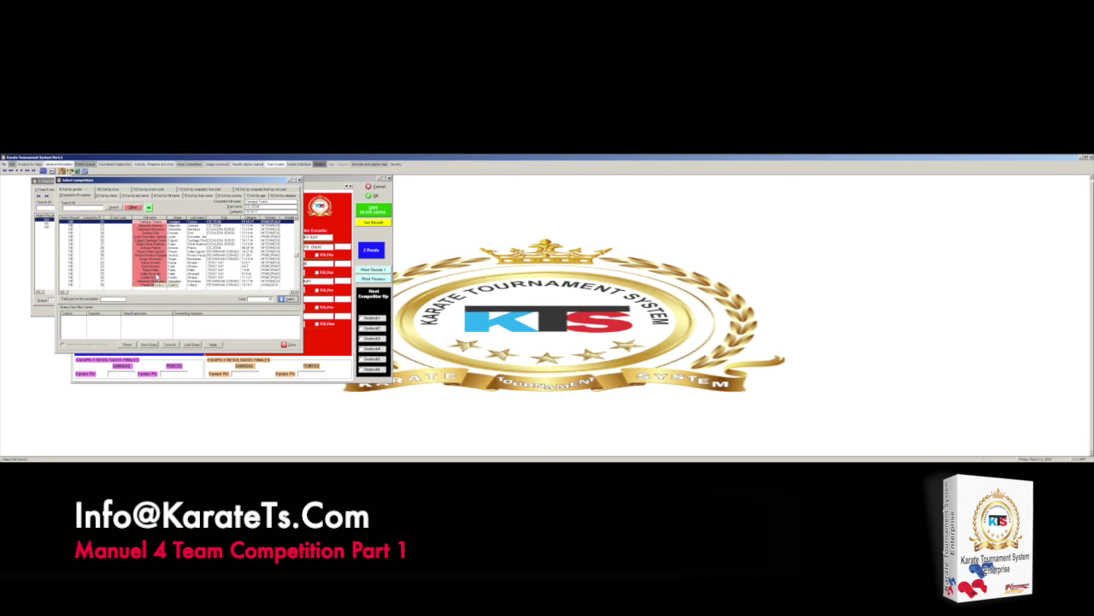
double_click(152, 268)
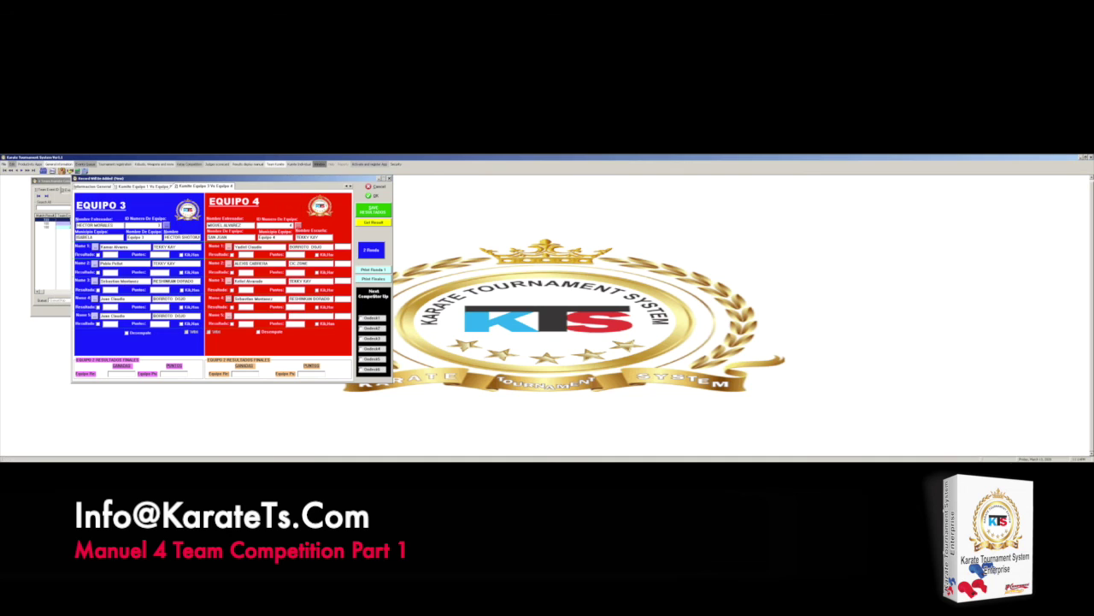
left_click(229, 315)
left_click(153, 283)
double_click(152, 283)
Step: Save the competition record and check the line-ups of the Equipo 1 vs Equipo 2 and Equipo 3 vs Equipo 4 matches
left_click(137, 188)
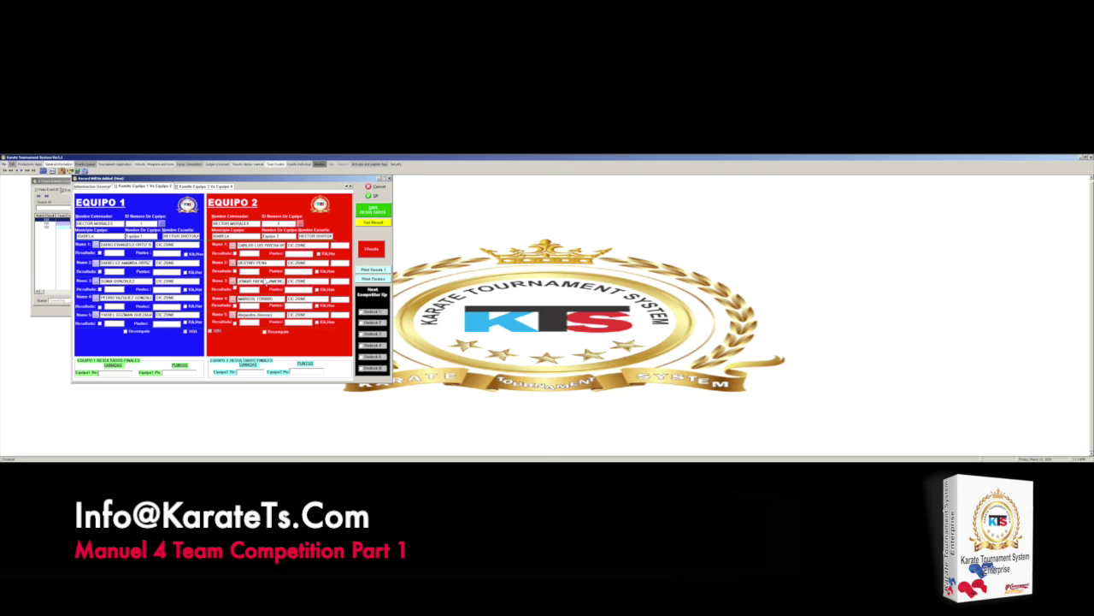
left_click(309, 254)
type("1")
left_click(369, 211)
left_click(193, 186)
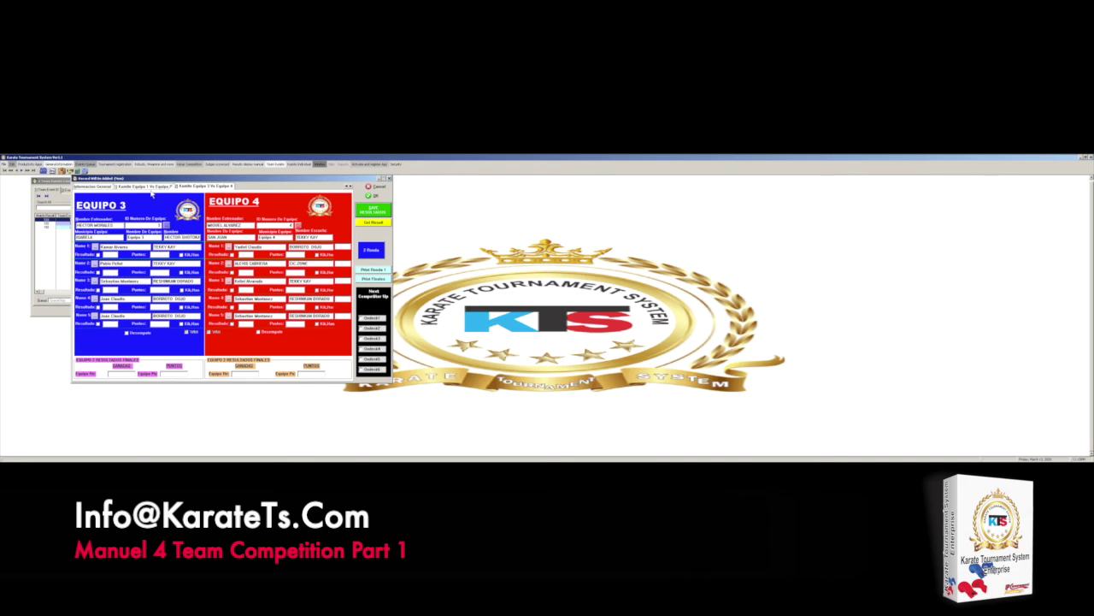
left_click(159, 187)
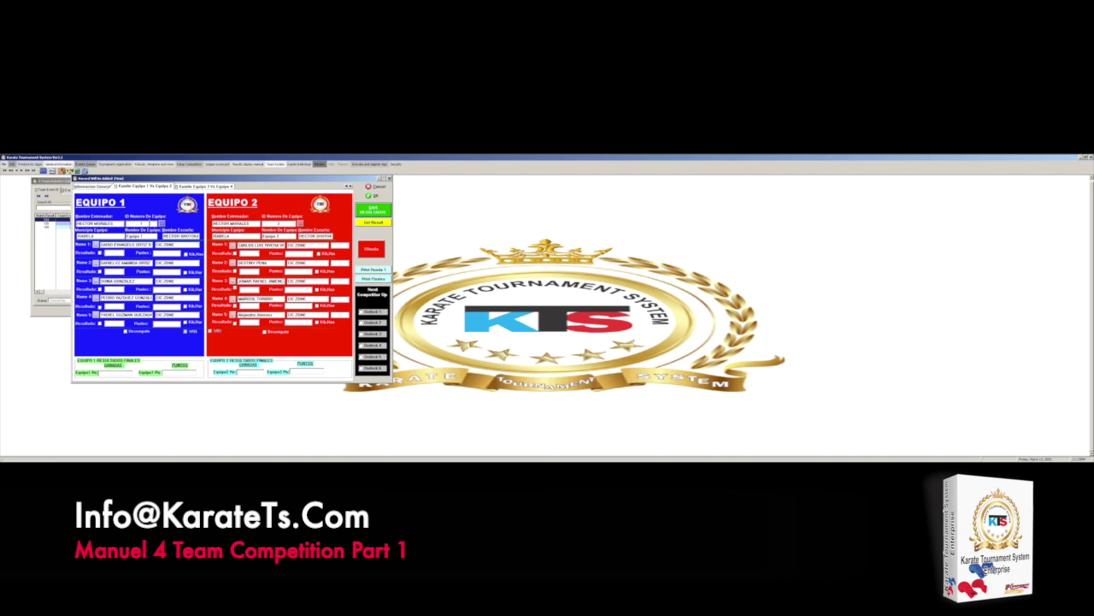
left_click(198, 186)
left_click(160, 187)
Step: Enter the bout results and points for both teams in the Equipo 1 vs Equipo 2 match and save them
left_click(162, 245)
left_click(371, 212)
left_click(359, 224)
left_click(369, 212)
left_click(372, 211)
Step: Enable the tie-break for Equipo 1 and Equipo 2 and choose Equipo 1's Name 1 competitor for it
left_click(126, 332)
left_click(264, 332)
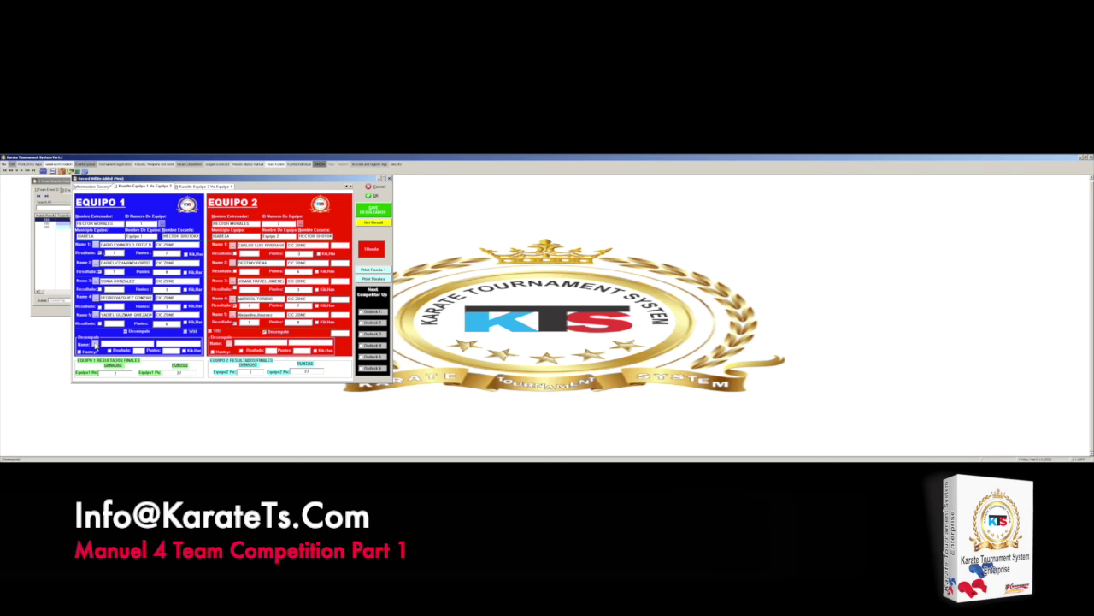
left_click(95, 344)
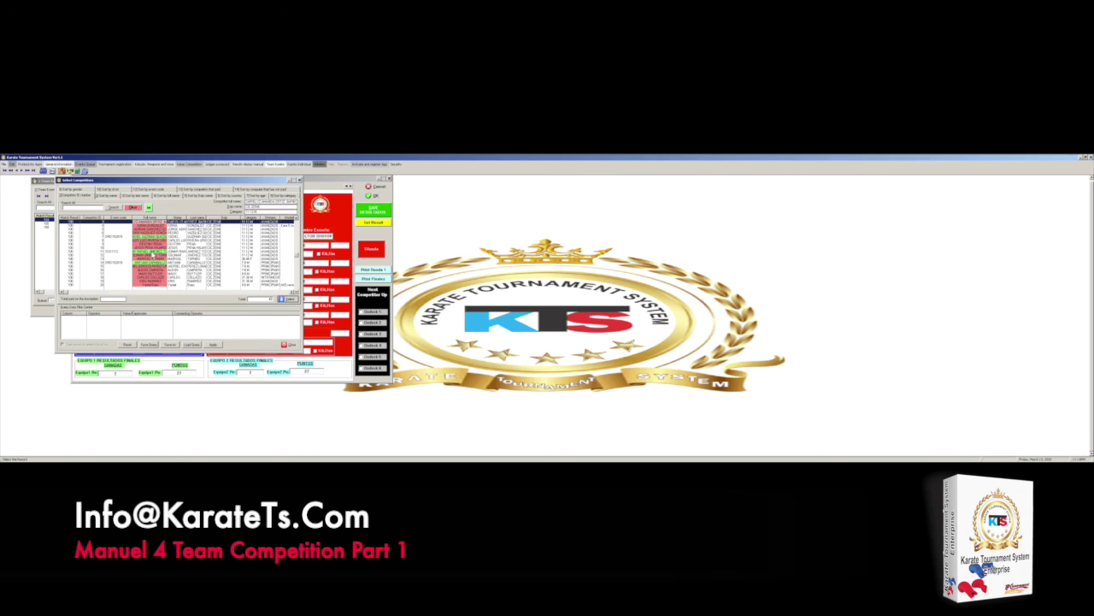
key("Return")
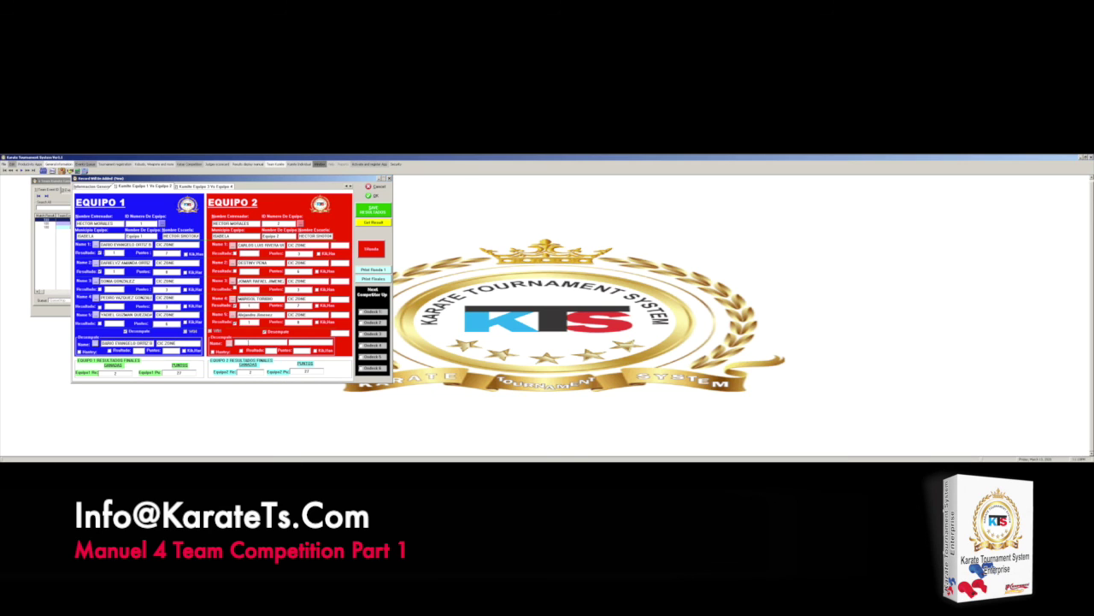
Step: Choose Equipo 2's Name 1 competitor for the tie-break, enter the tie-break points for both teams and save the match
left_click(229, 344)
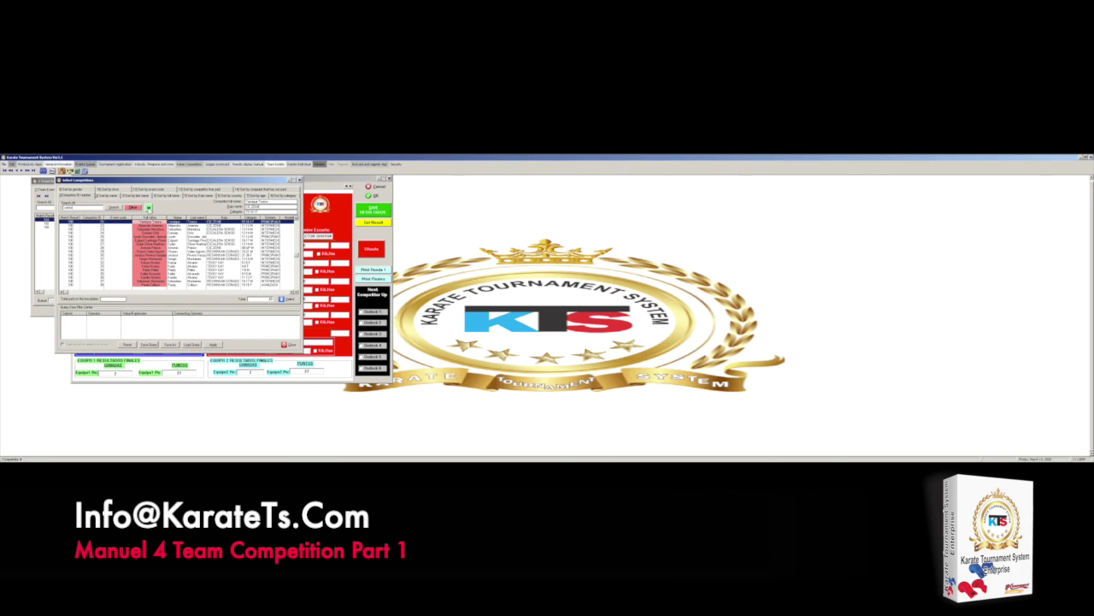
left_click(133, 206)
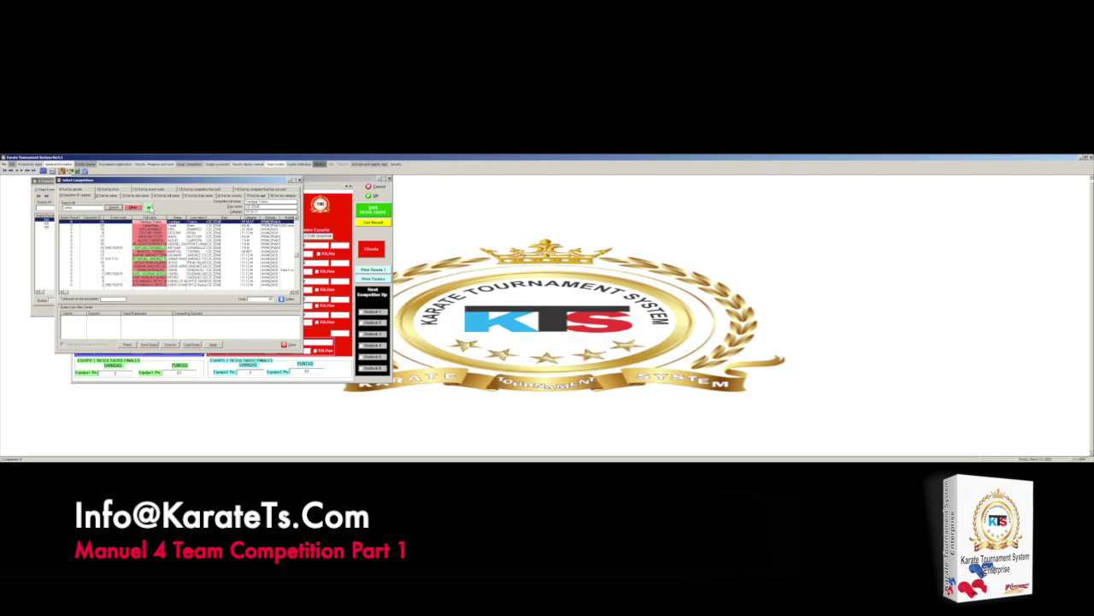
left_click(149, 206)
double_click(156, 224)
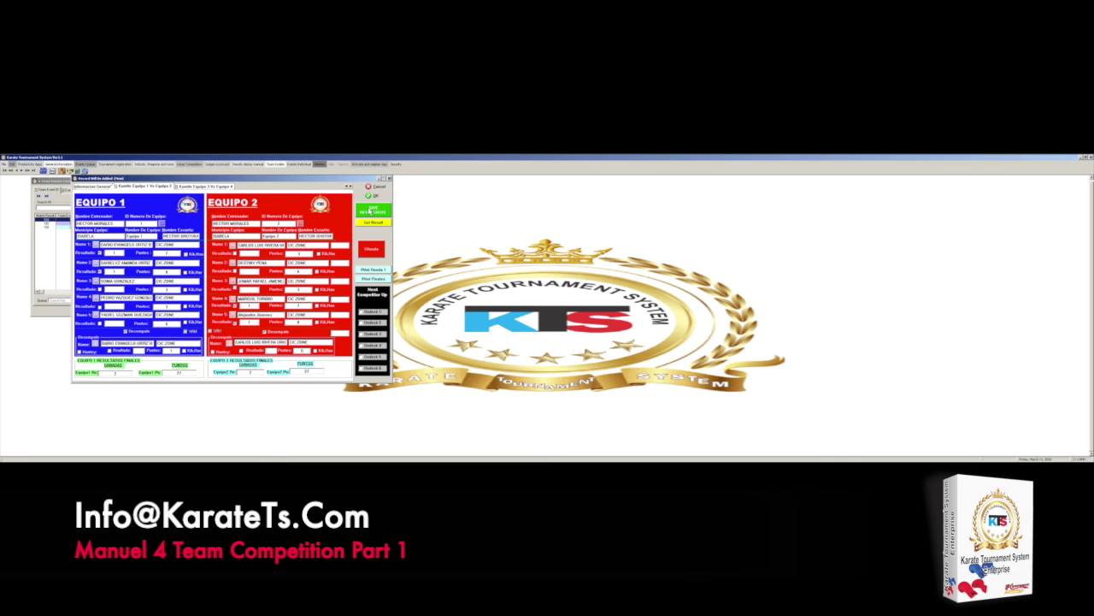
left_click(371, 211)
left_click(373, 212)
Step: Enter the bout results and points for the Equipo 3 vs Equipo 4 match and save them
left_click(189, 187)
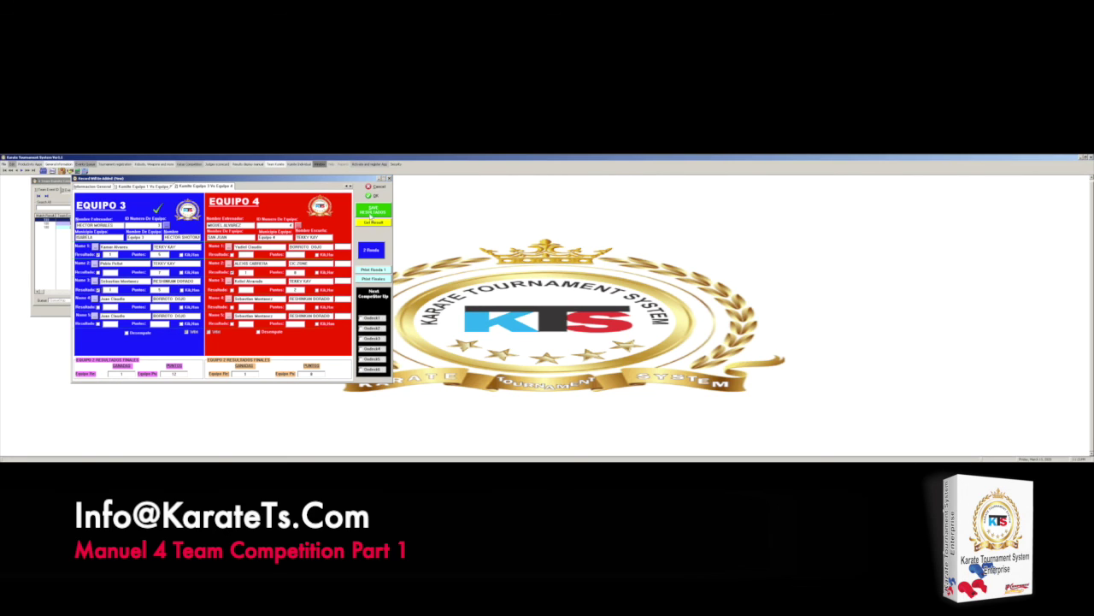
left_click(368, 212)
left_click(368, 212)
left_click(369, 212)
Step: Examine the team line-ups in the final between the round winners and the final between the round losers
left_click(348, 186)
left_click(348, 186)
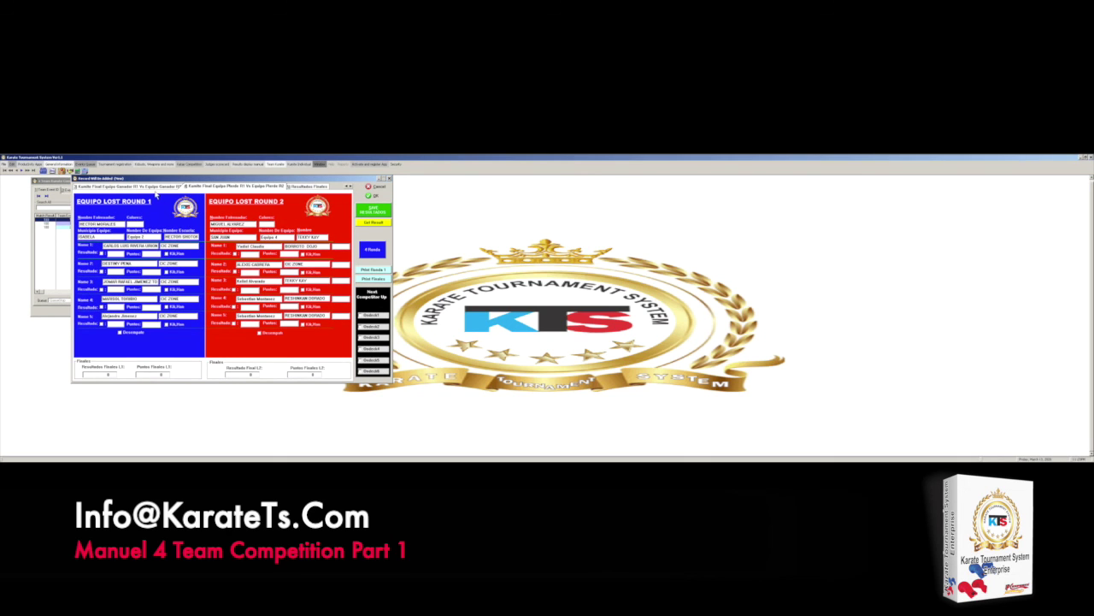
left_click(147, 187)
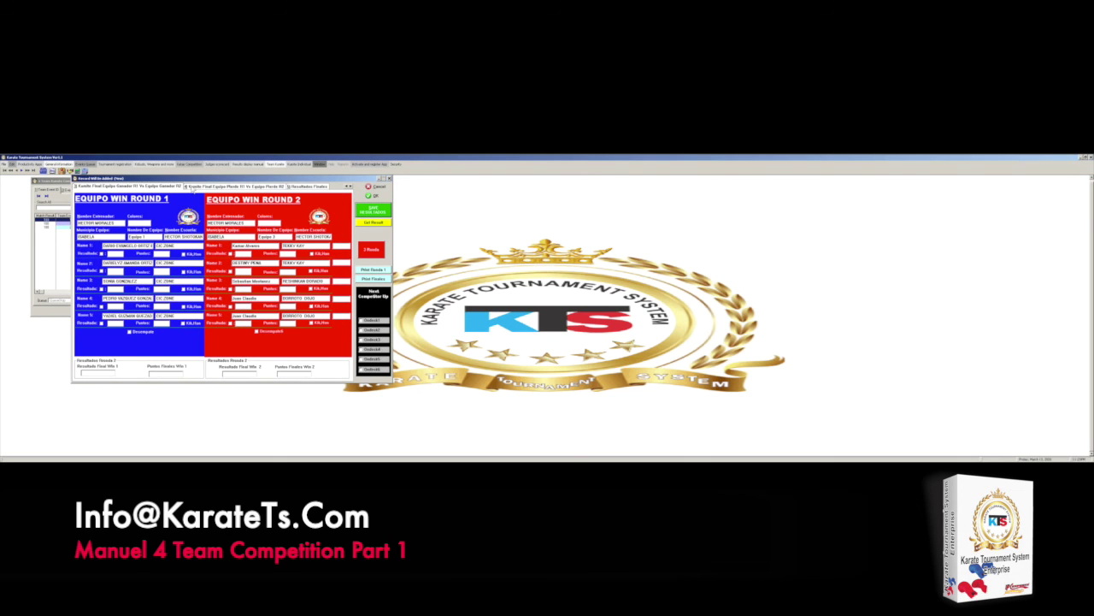
left_click(196, 188)
left_click(160, 189)
left_click(170, 189)
left_click(168, 190)
Step: Enter the bout results and points for the winners' final without a tie-break and save them
left_click(129, 332)
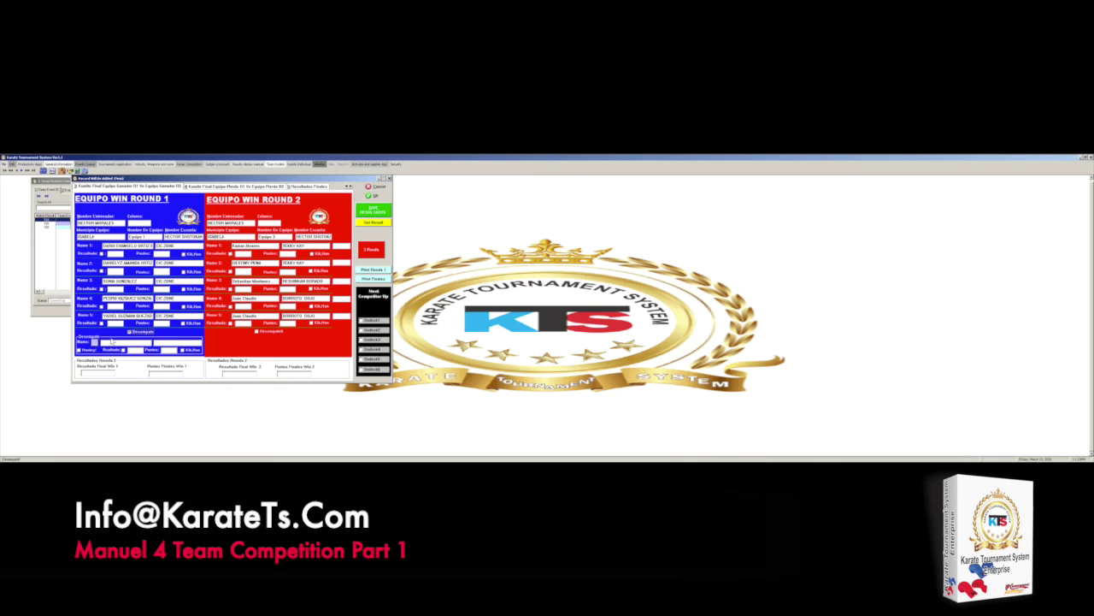
left_click(129, 332)
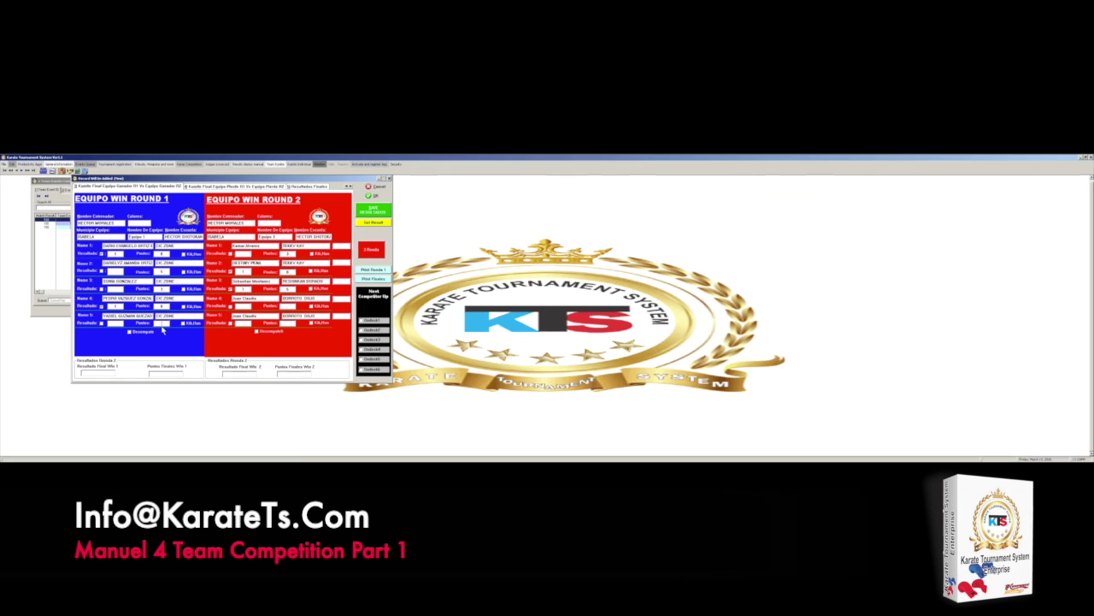
left_click(375, 211)
Step: Enter the bout results and points for the losers' final, save them and reopen the saved competition record
left_click(226, 186)
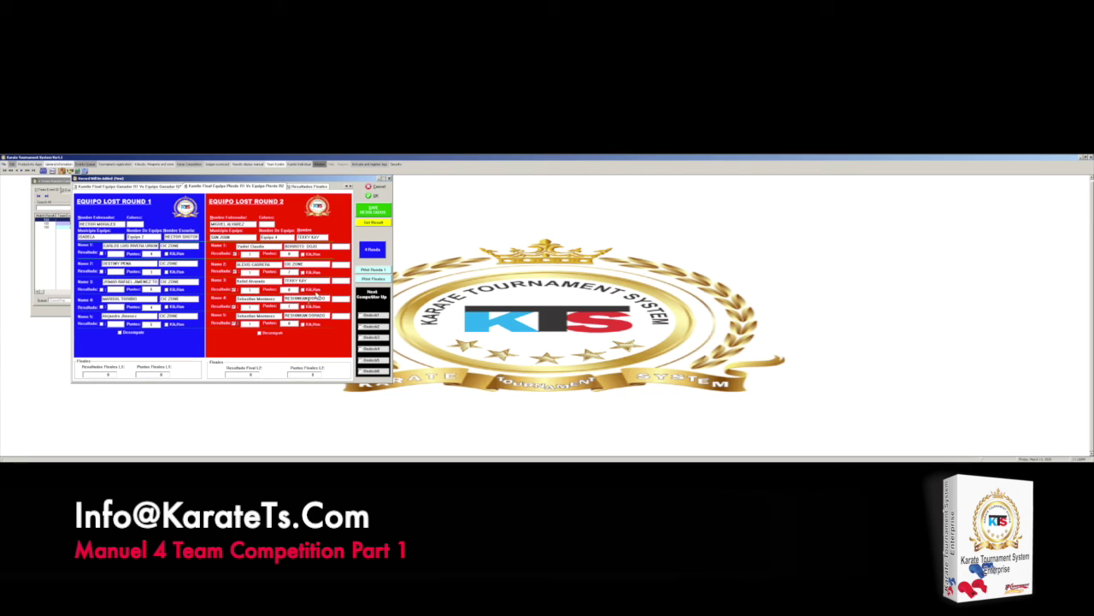
left_click(370, 213)
left_click(51, 228)
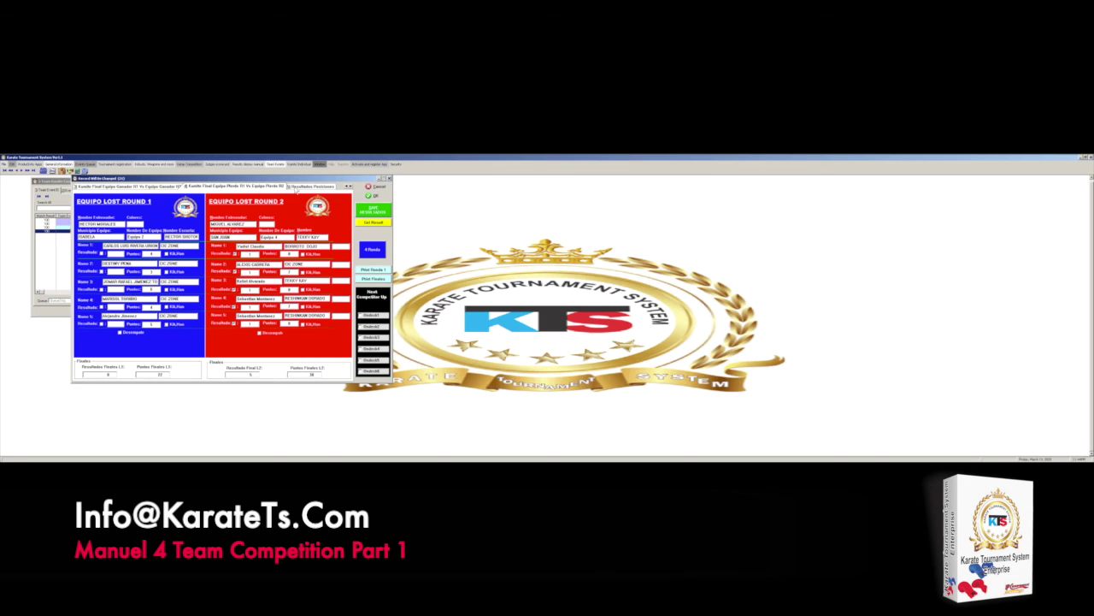
Step: Compare the final team placements with the Llaves Finales bracket, then return to the losers' final
left_click(296, 188)
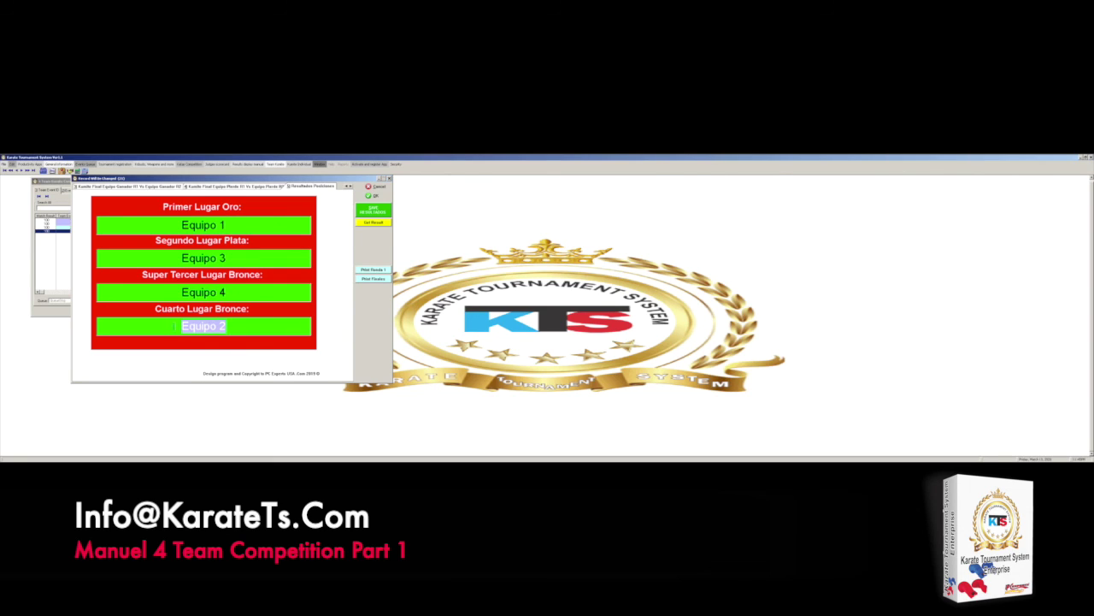
key("Tab")
left_click(350, 187)
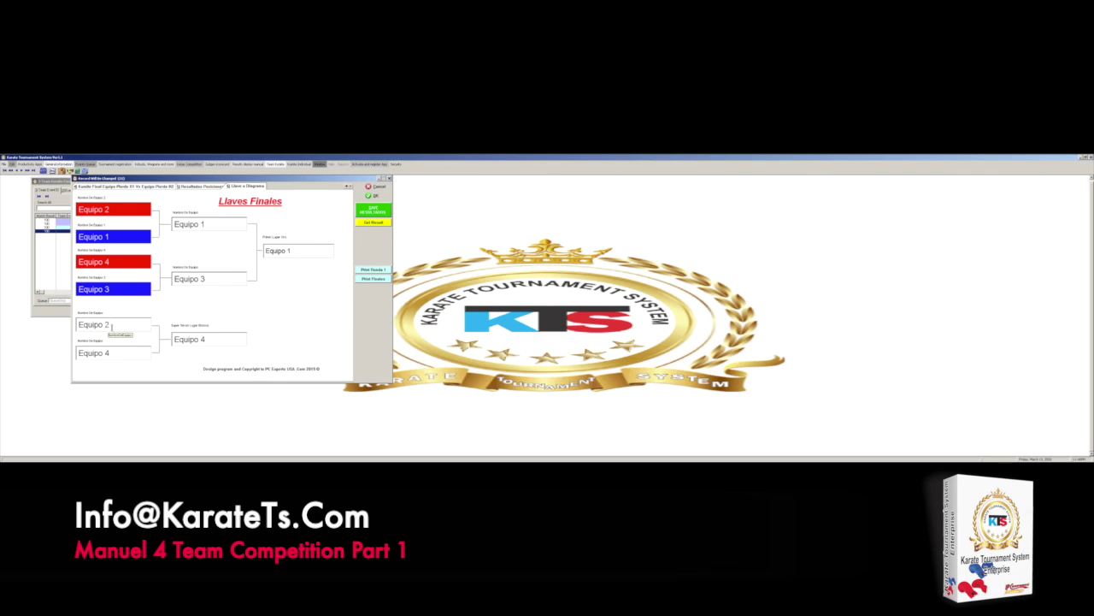
left_click(206, 187)
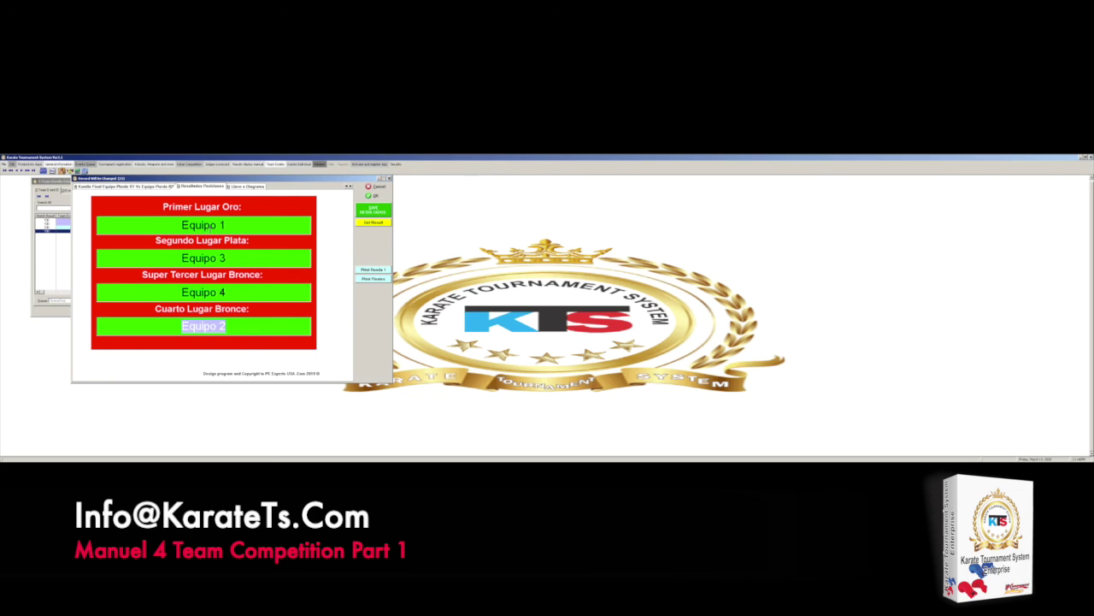
left_click(235, 188)
left_click(191, 189)
left_click(237, 188)
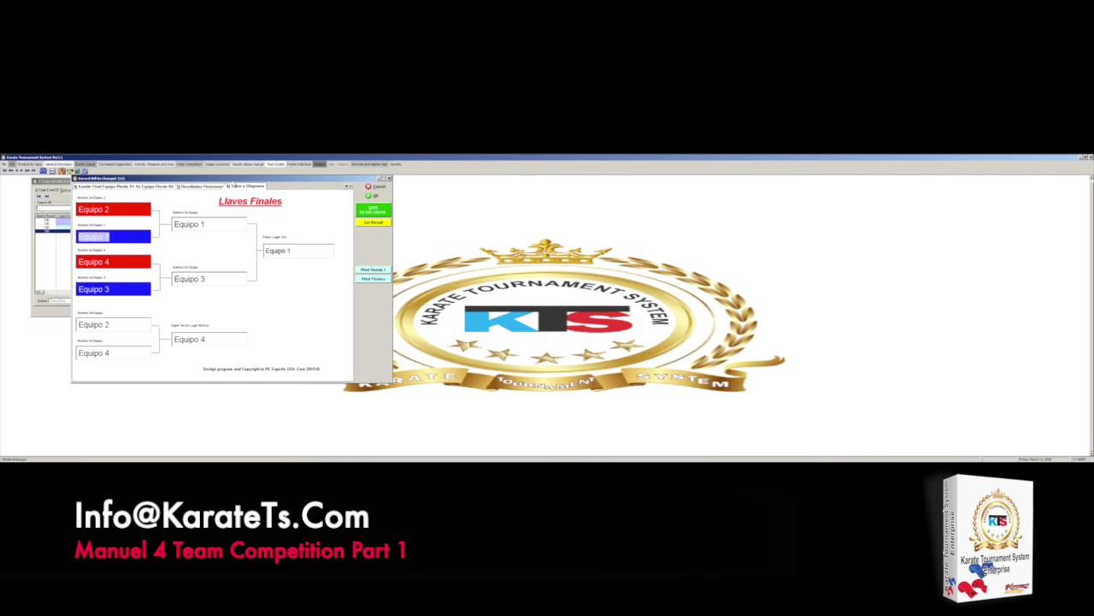
left_click(208, 189)
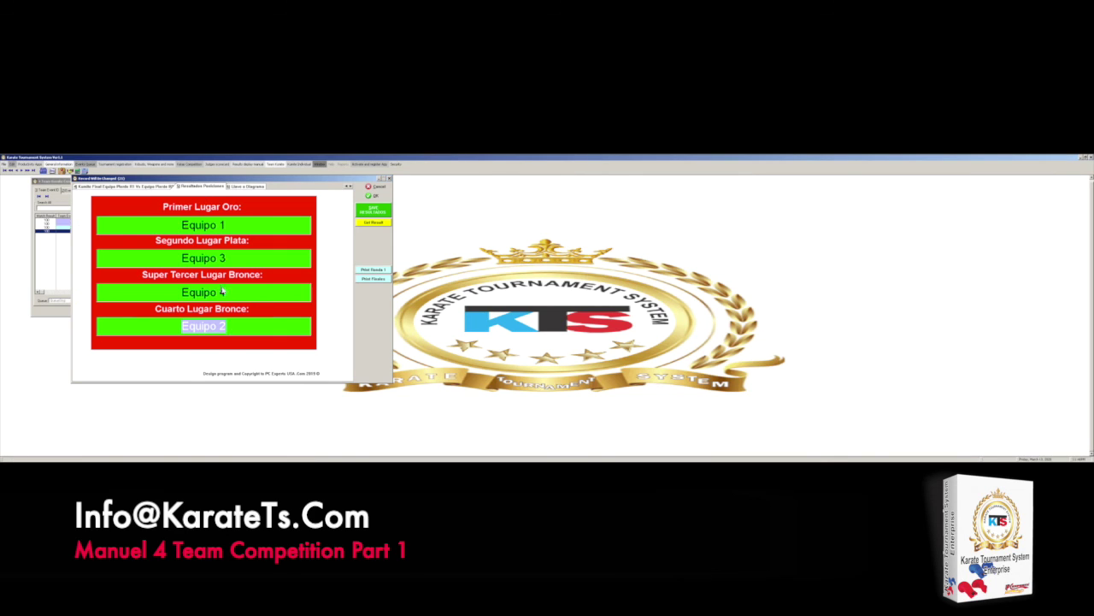
left_click(243, 188)
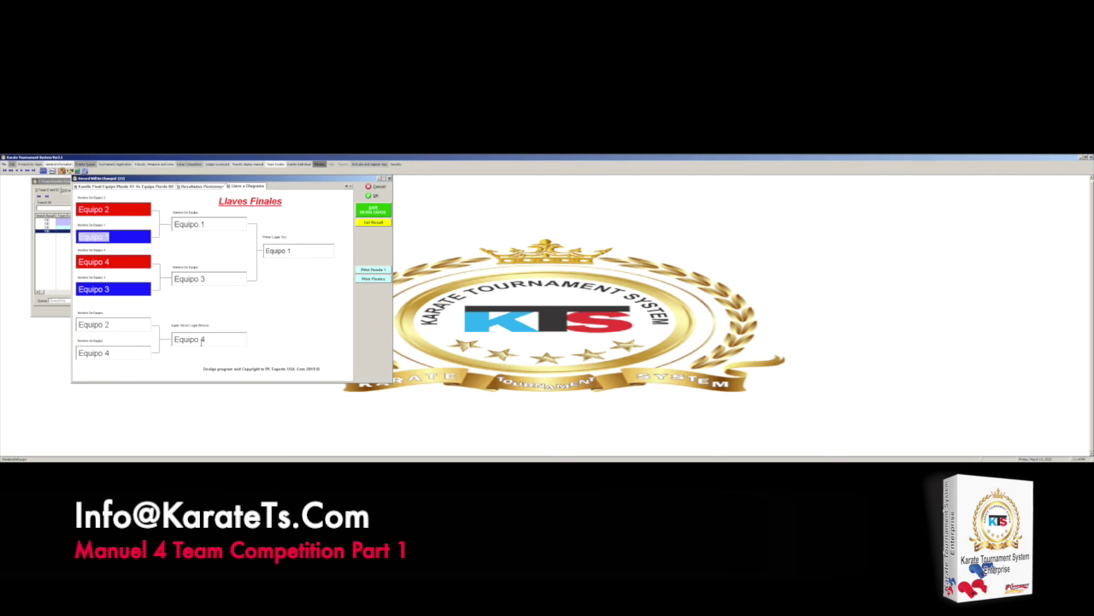
left_click(214, 189)
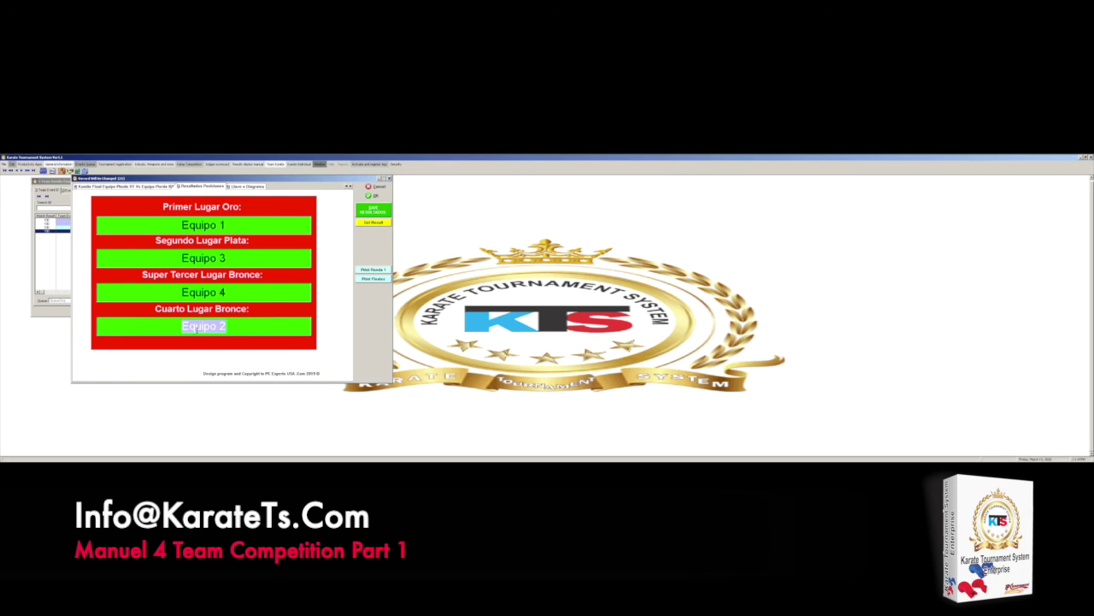
left_click(247, 186)
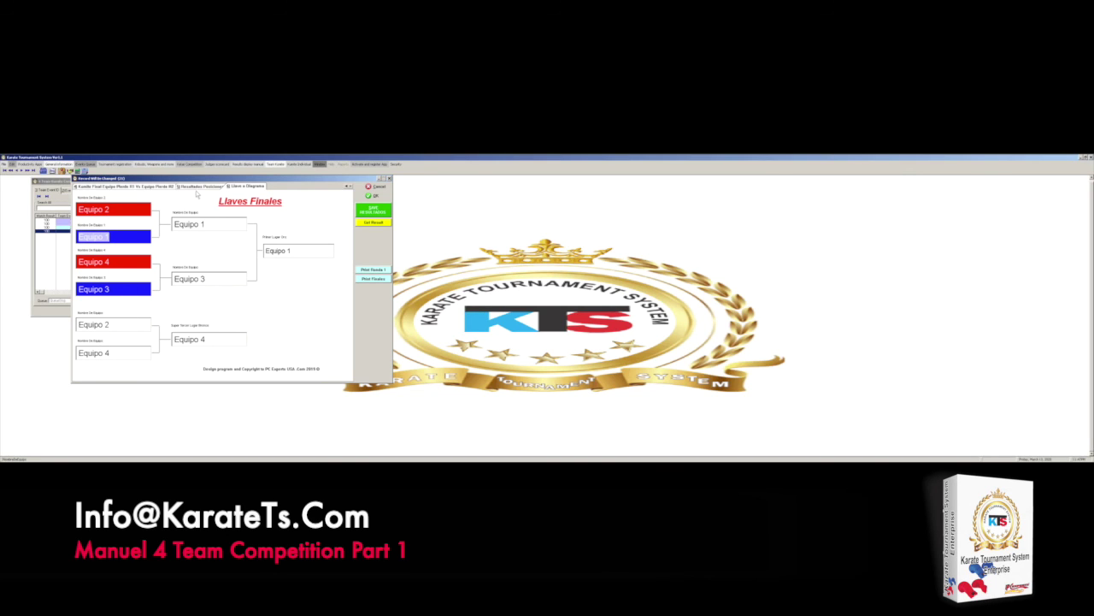
left_click(199, 187)
left_click(233, 189)
left_click(205, 189)
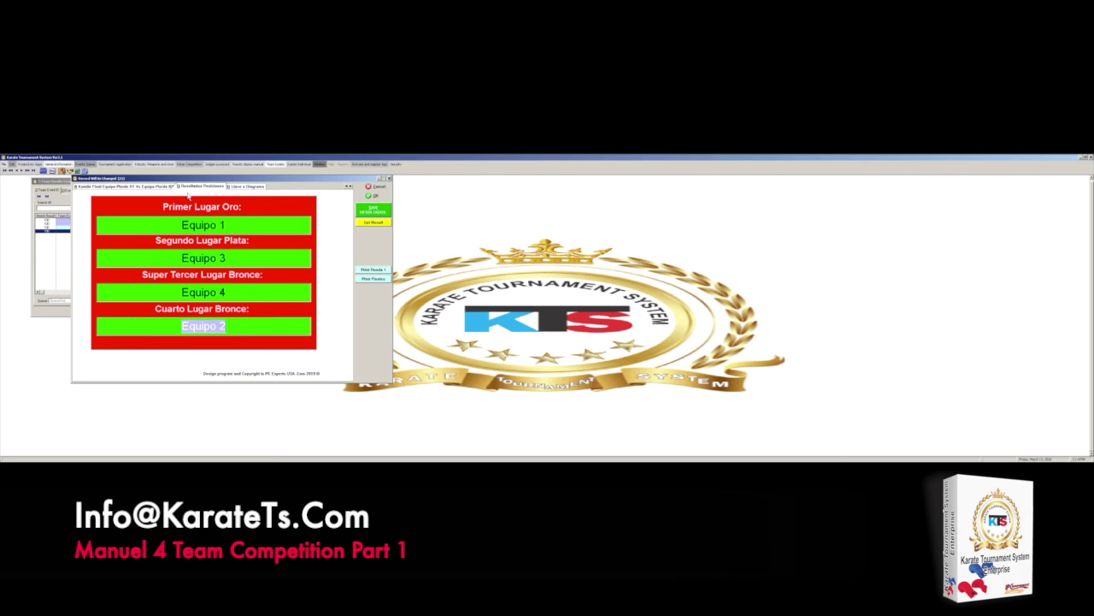
left_click(143, 186)
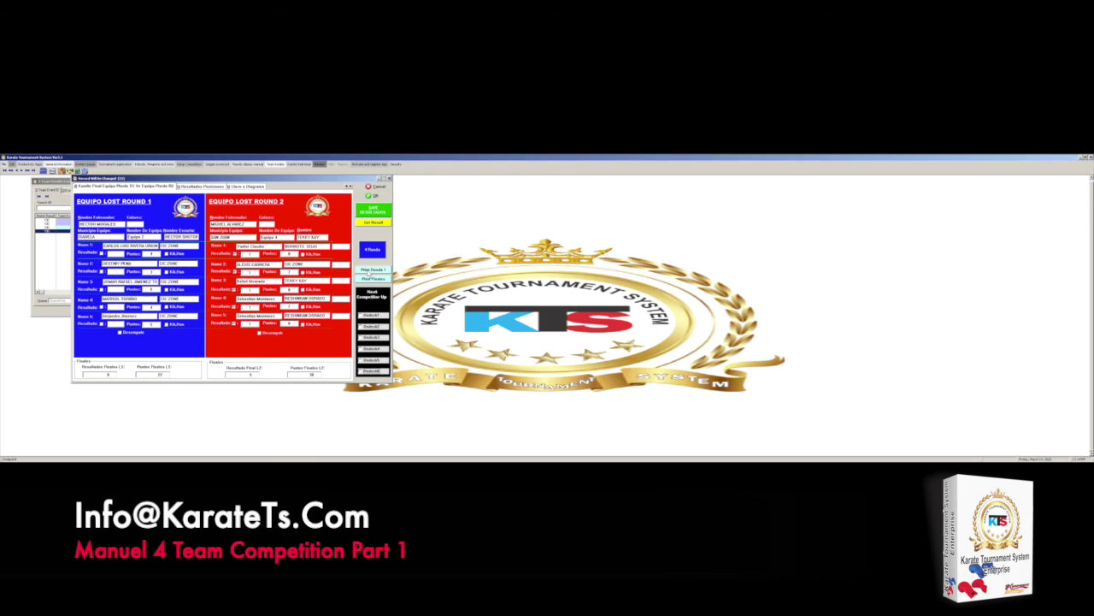
Step: Preview the Ronda 1 print report with the order selection offered, review both opening matches and close the preview
left_click(371, 270)
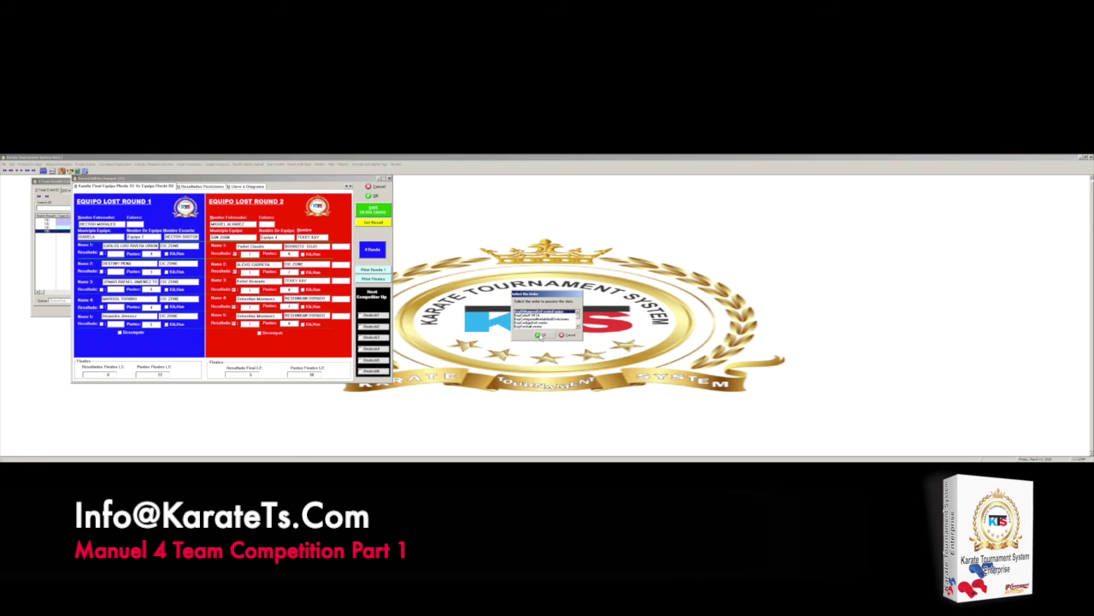
left_click(281, 323)
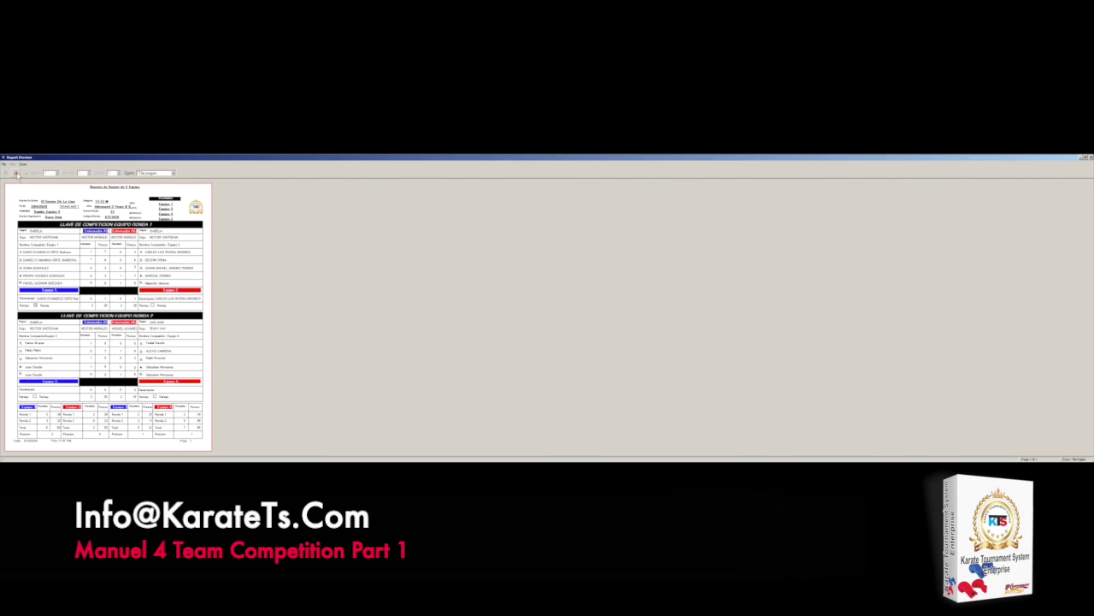
left_click(15, 174)
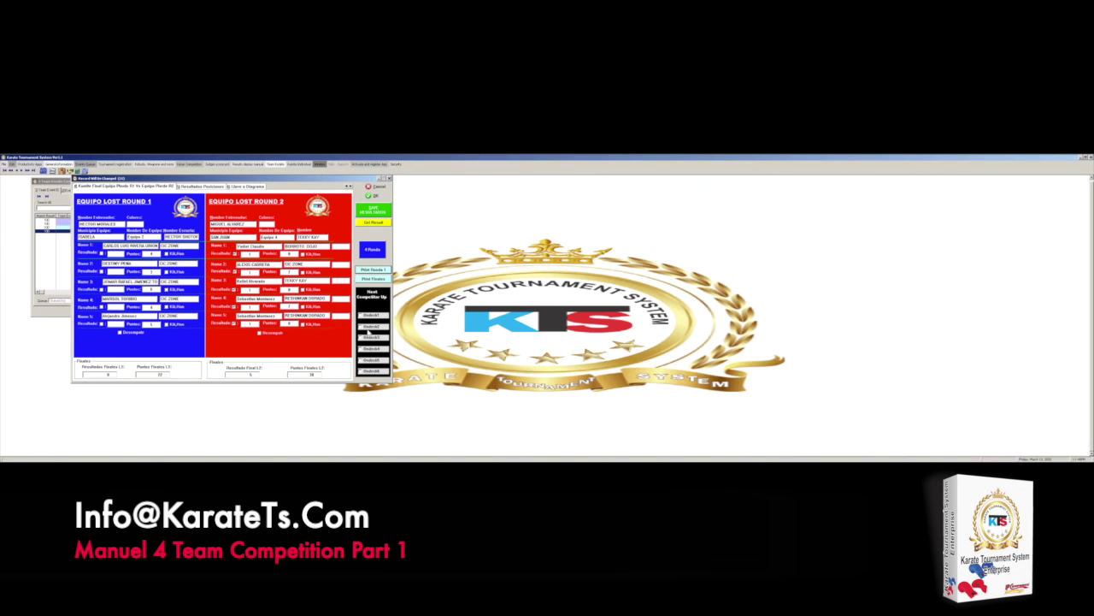
Step: Preview the finals print report and examine the medal placements, Ronda 3 and Ronda 4 bouts, and the per-team totals table
left_click(373, 279)
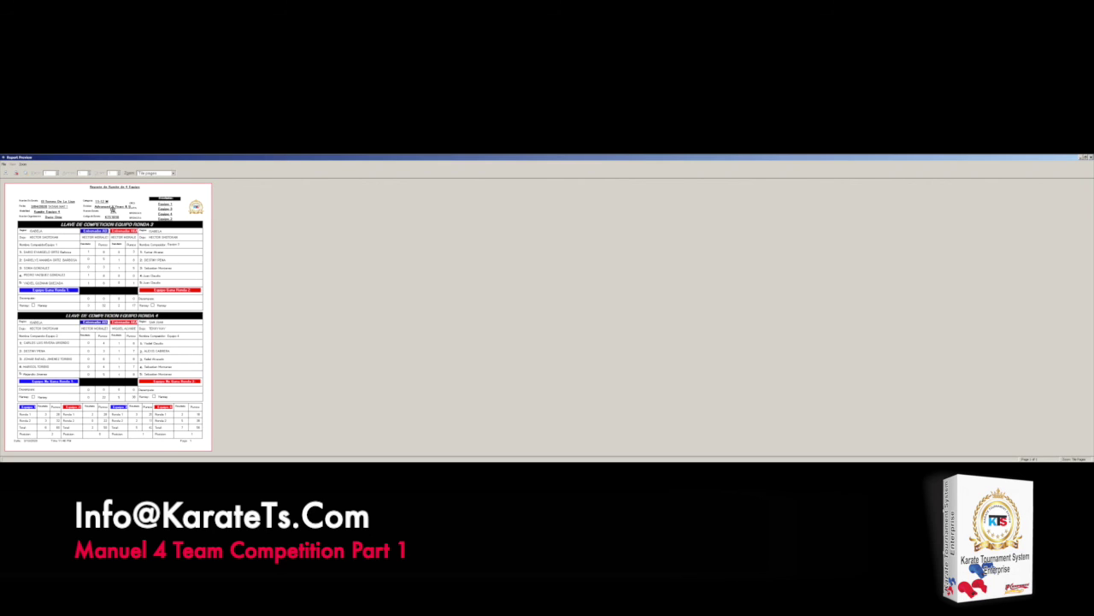
left_click(112, 209)
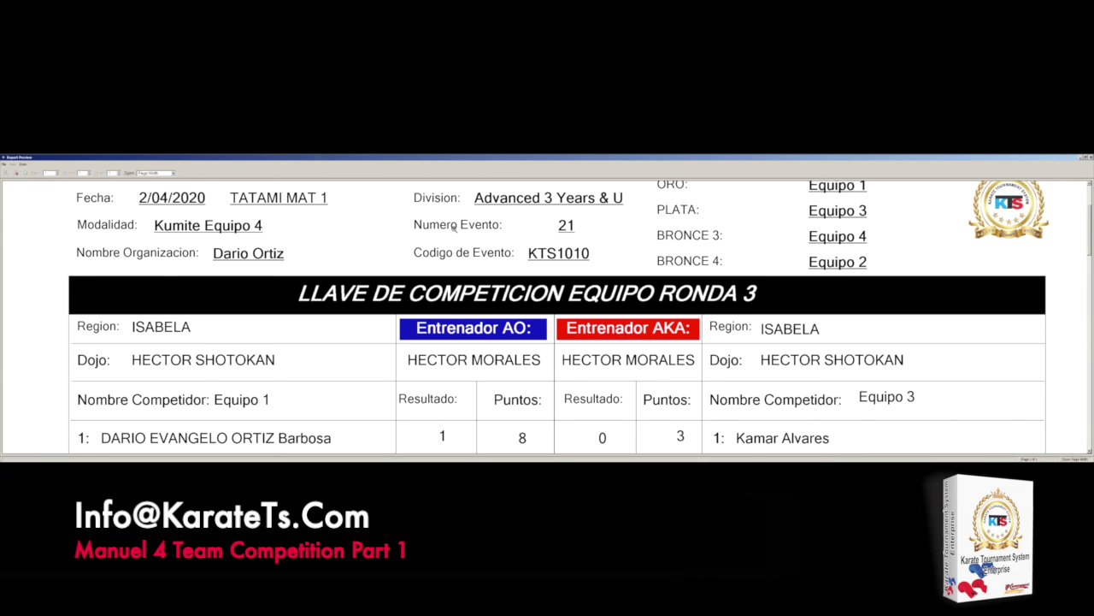
scroll(421, 304, "down", 5)
scroll(420, 304, "down", 4)
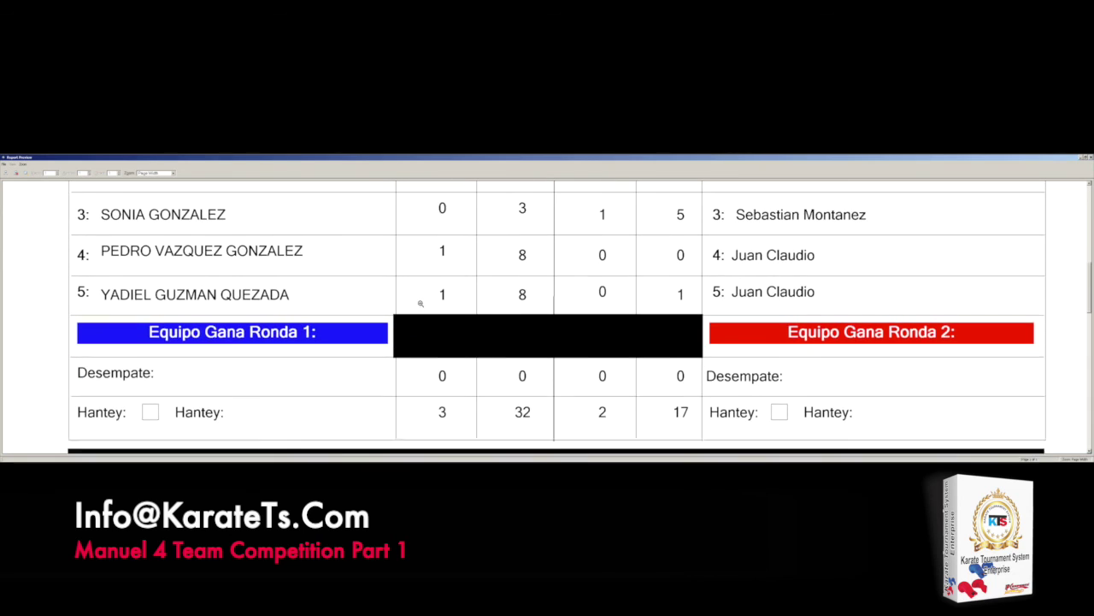
scroll(421, 304, "down", 5)
scroll(420, 304, "down", 5)
scroll(420, 304, "down", 5)
scroll(420, 304, "down", 5)
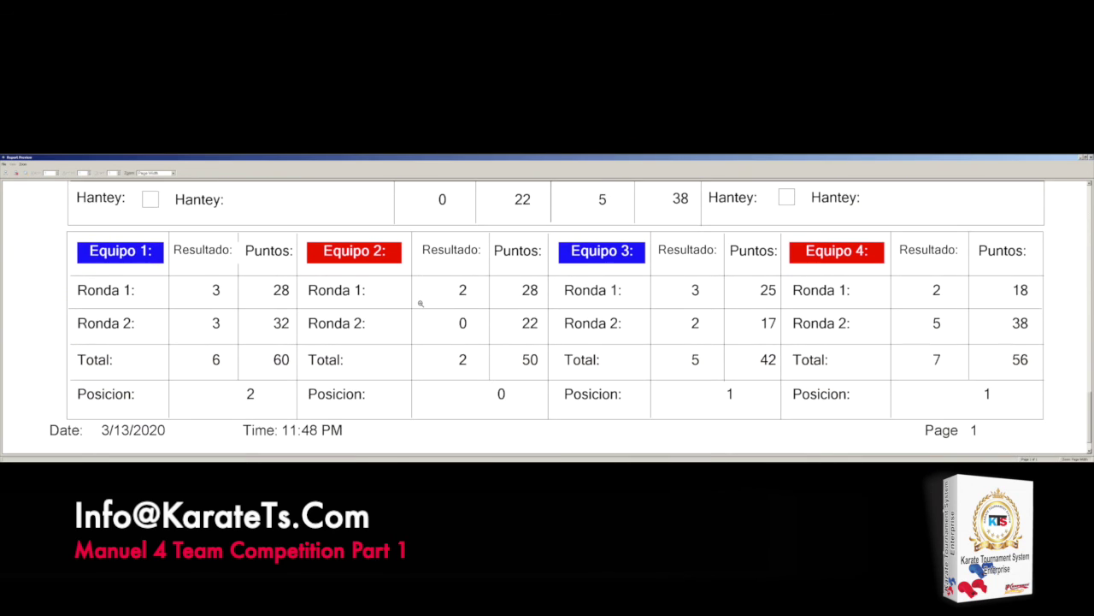
scroll(420, 303, "down", 2)
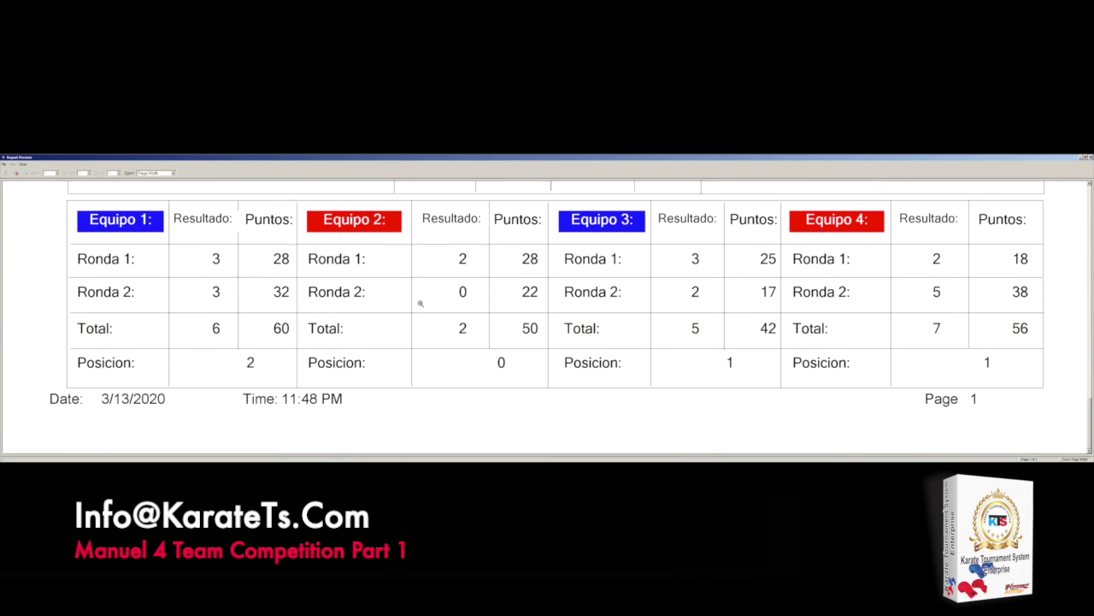
scroll(387, 335, "up", 1)
right_click(389, 336)
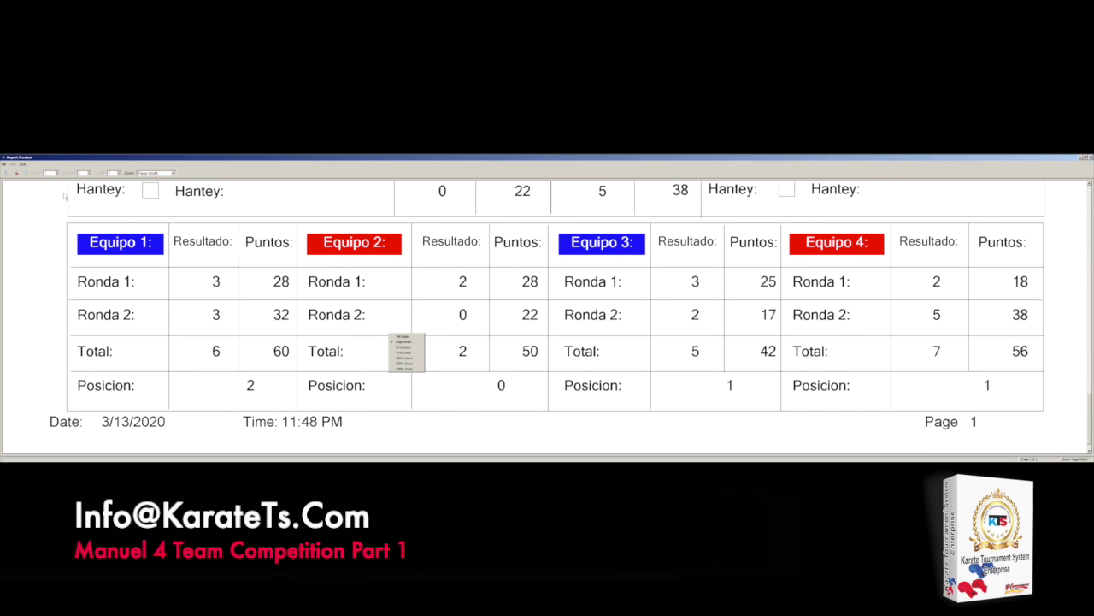
Step: Close the finals report preview and the competition record to return to the list of four-team kumite competitions
left_click(17, 175)
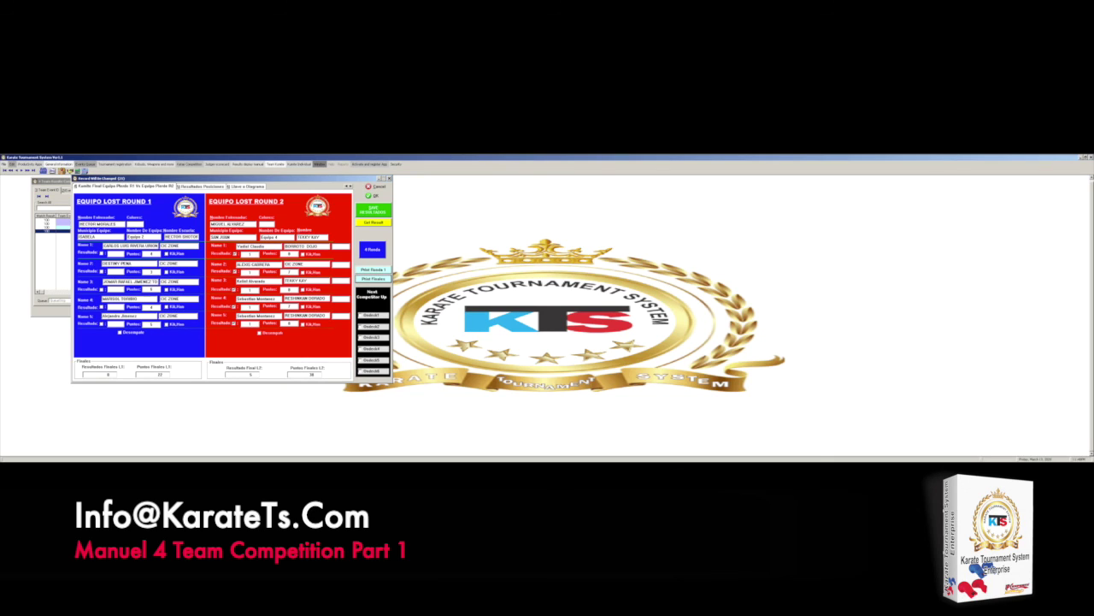
left_click_drag(303, 182, 299, 197)
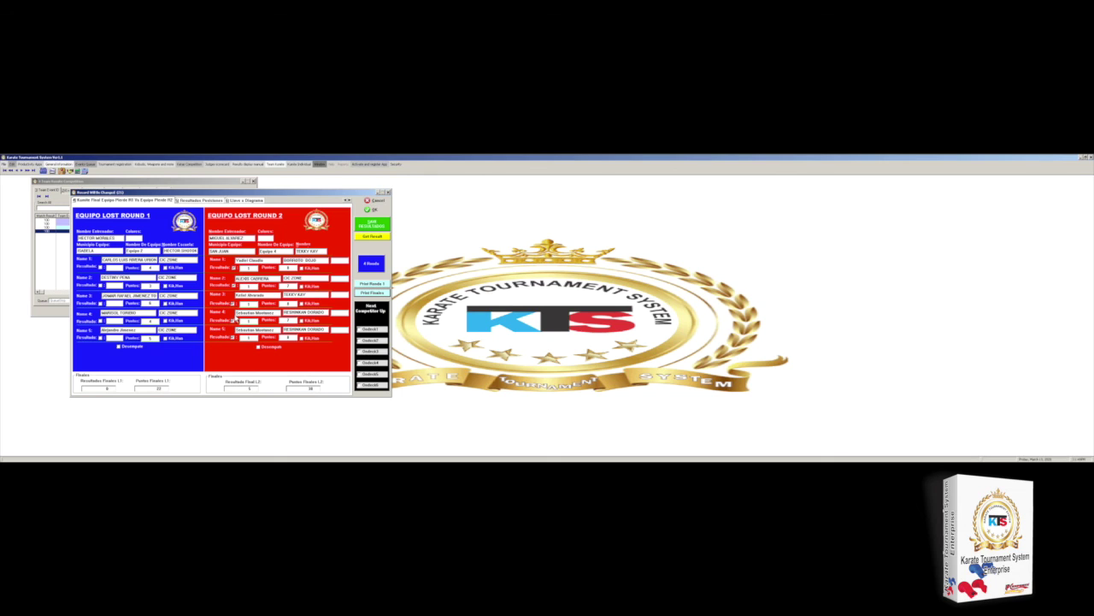
left_click(388, 194)
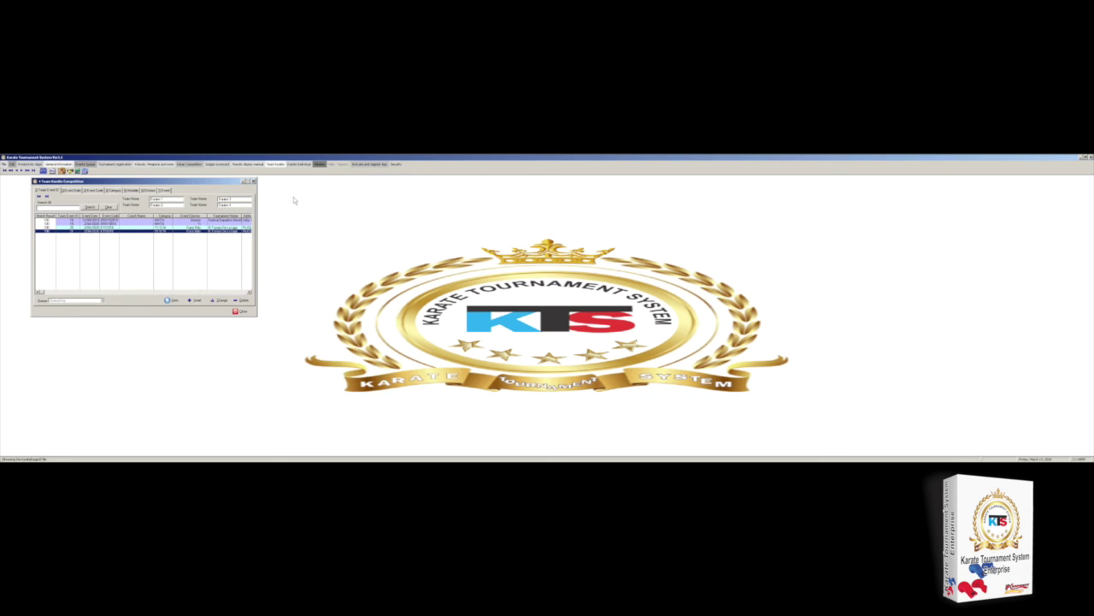